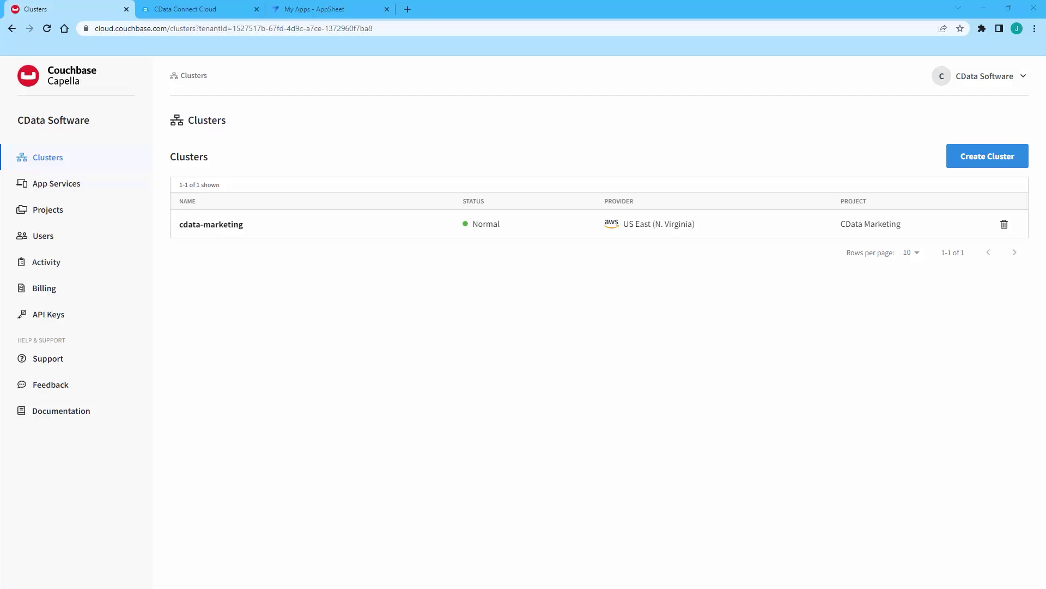
Step: Copy the connection URL from the cdata-marketing cluster's Connect details
left_click(233, 226)
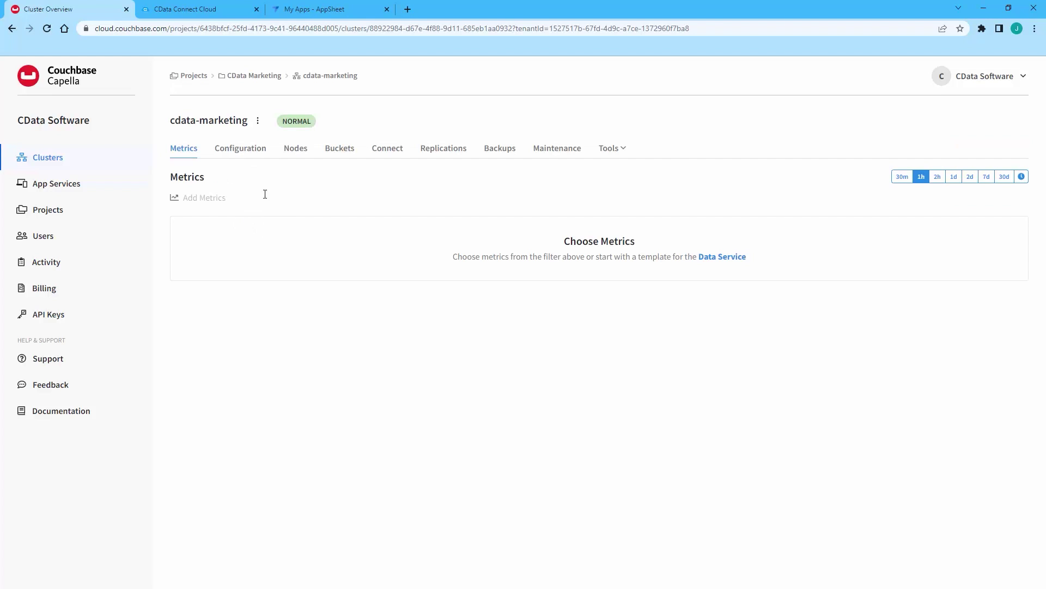
left_click(389, 153)
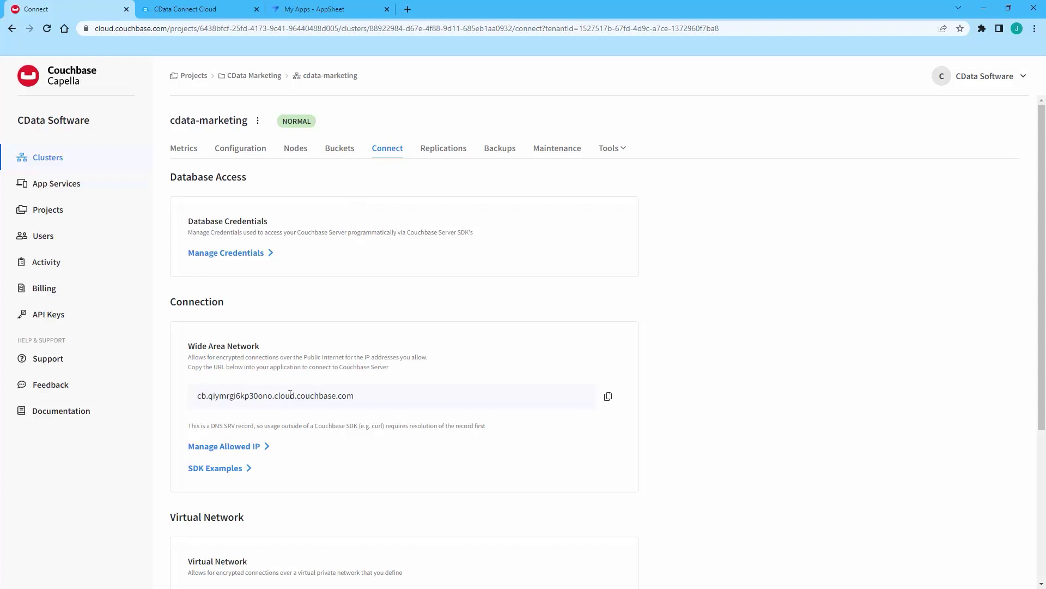
left_click(609, 397)
Step: Review the appsheet_user database credential's bucket access, then close its details
left_click(240, 253)
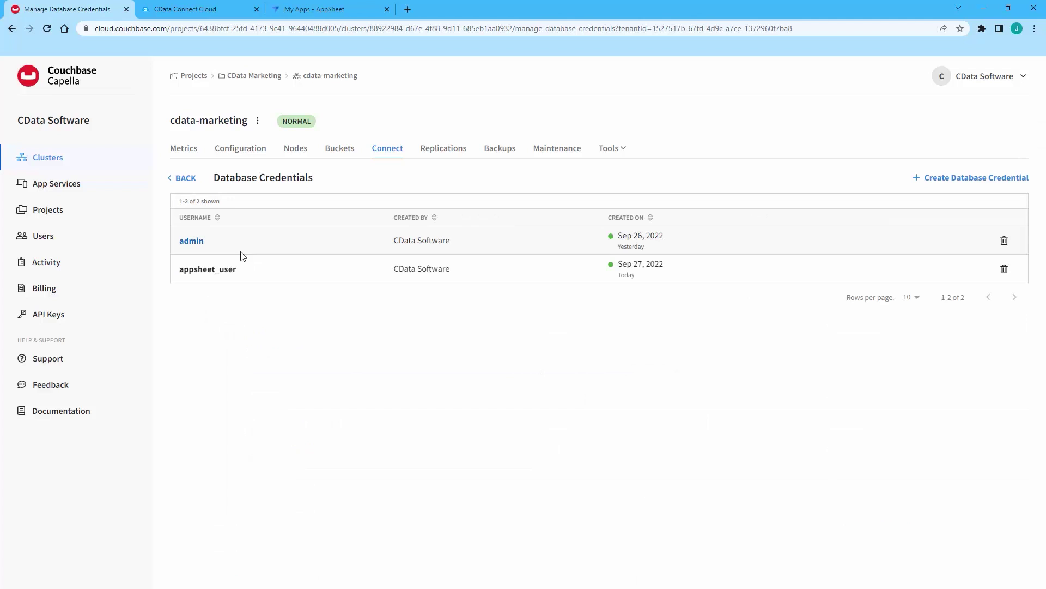
left_click(252, 274)
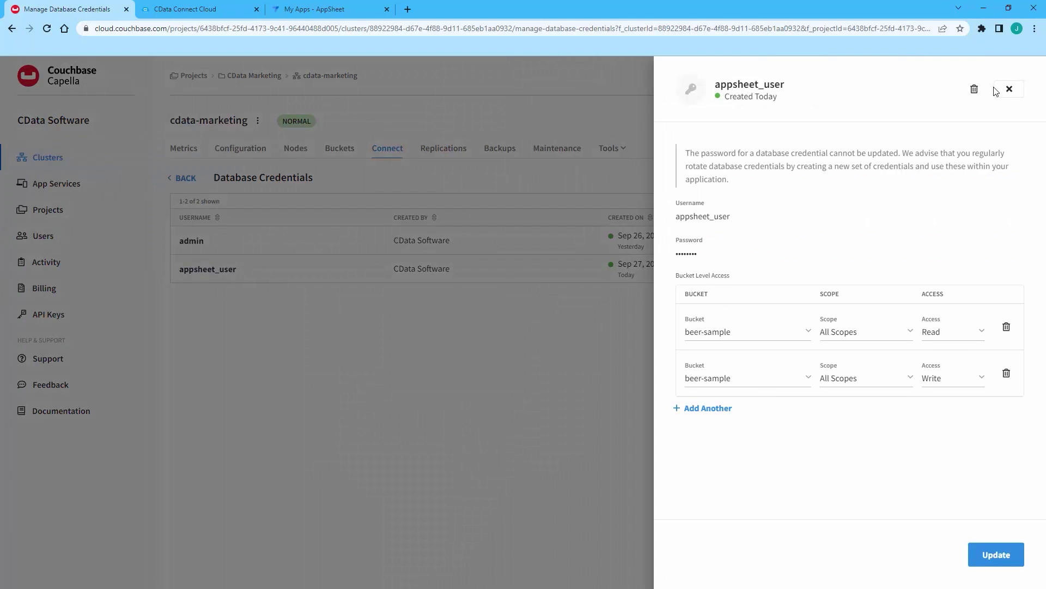
left_click(1010, 89)
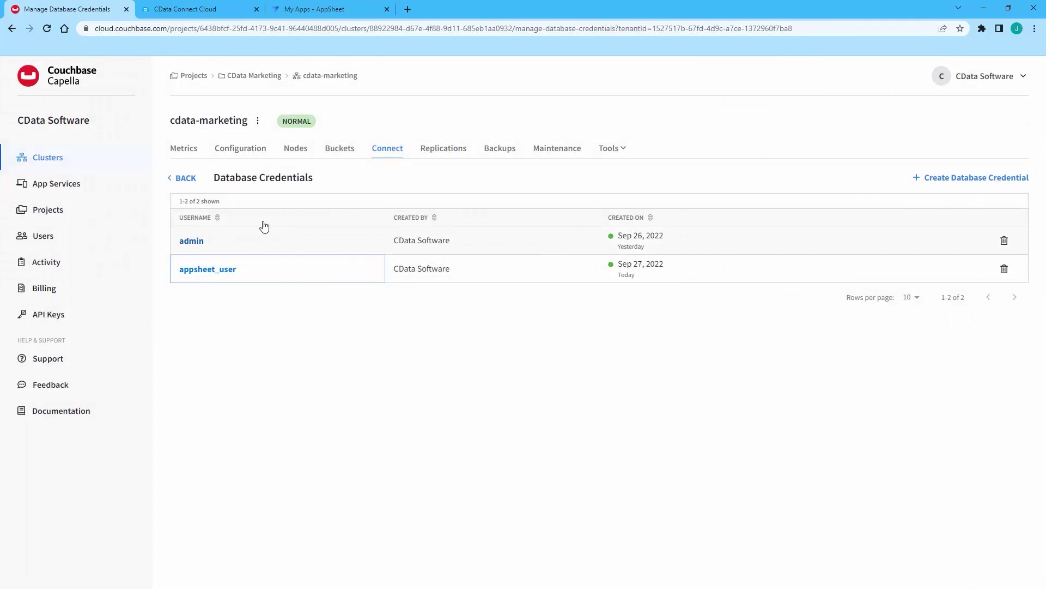
Step: Check the cluster's allowed IP addresses, then move over to CData Connect Cloud
left_click(175, 178)
left_click(228, 446)
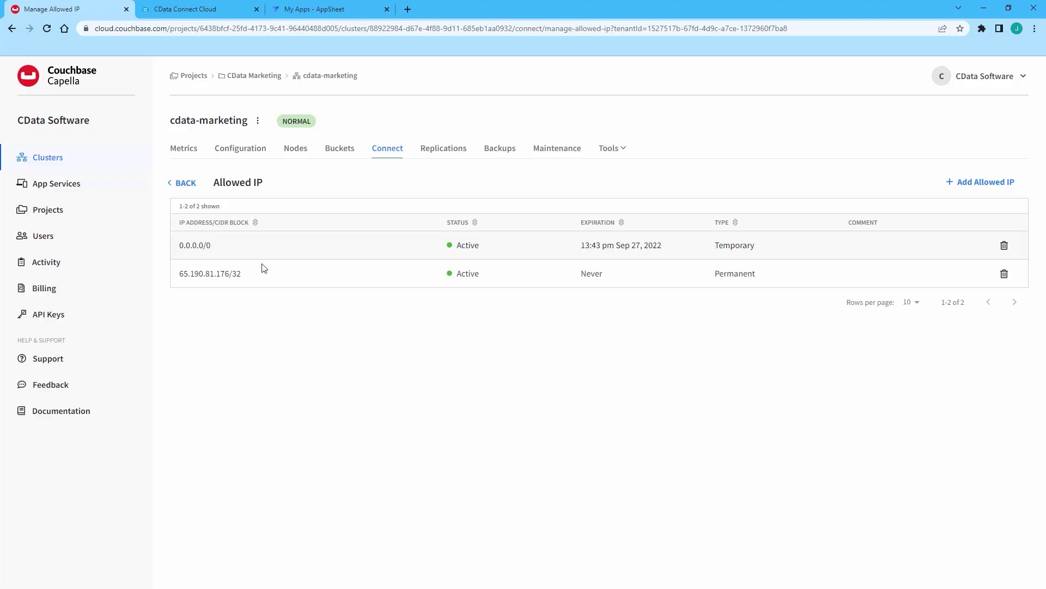
left_click(204, 15)
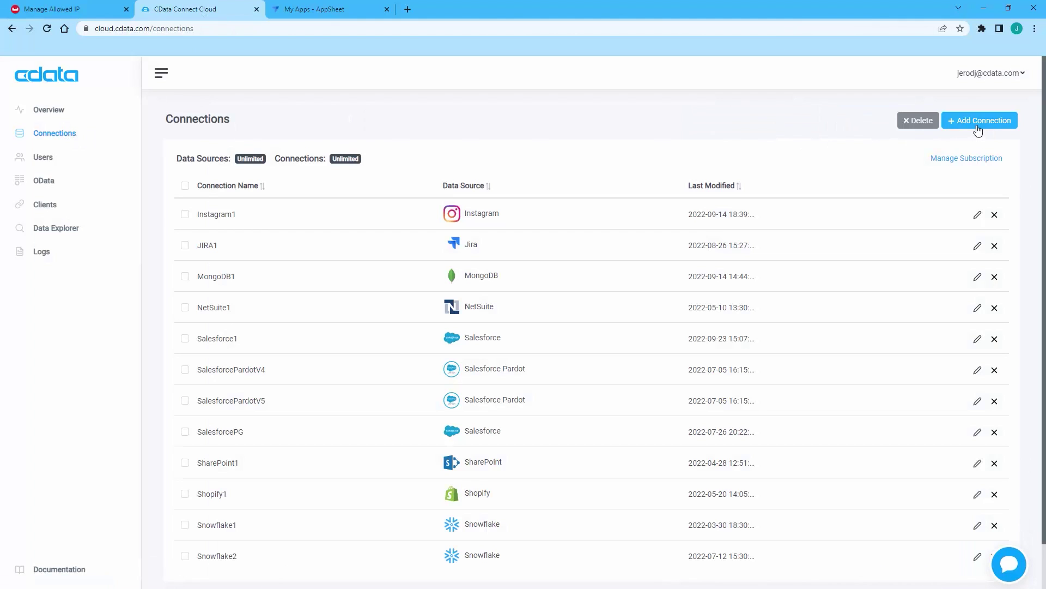
Step: Add a new Couchbase connection using the Basic authentication scheme
left_click(979, 121)
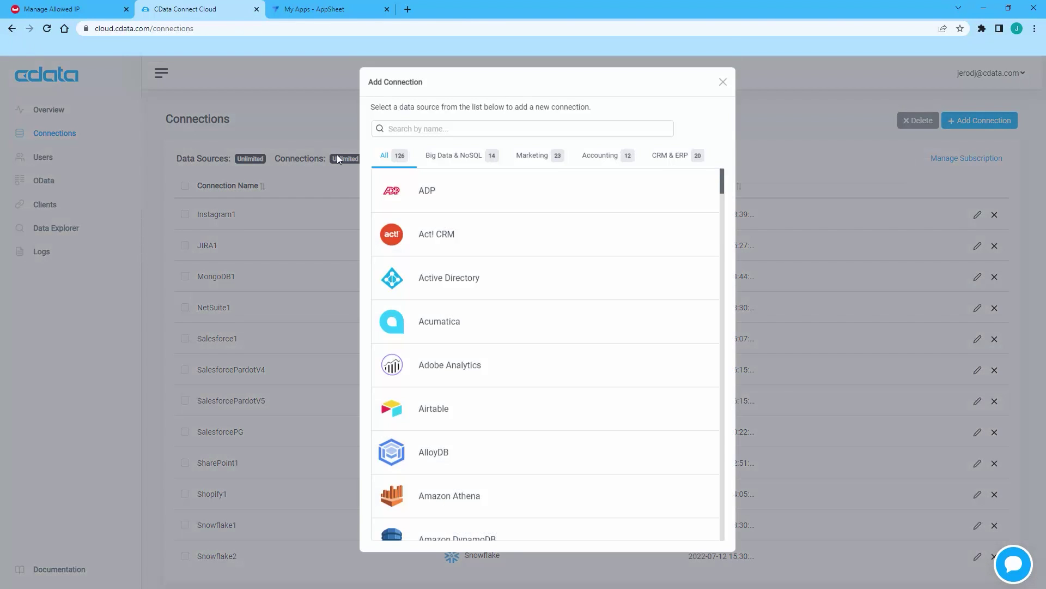
left_click(437, 137)
type("Couchbase")
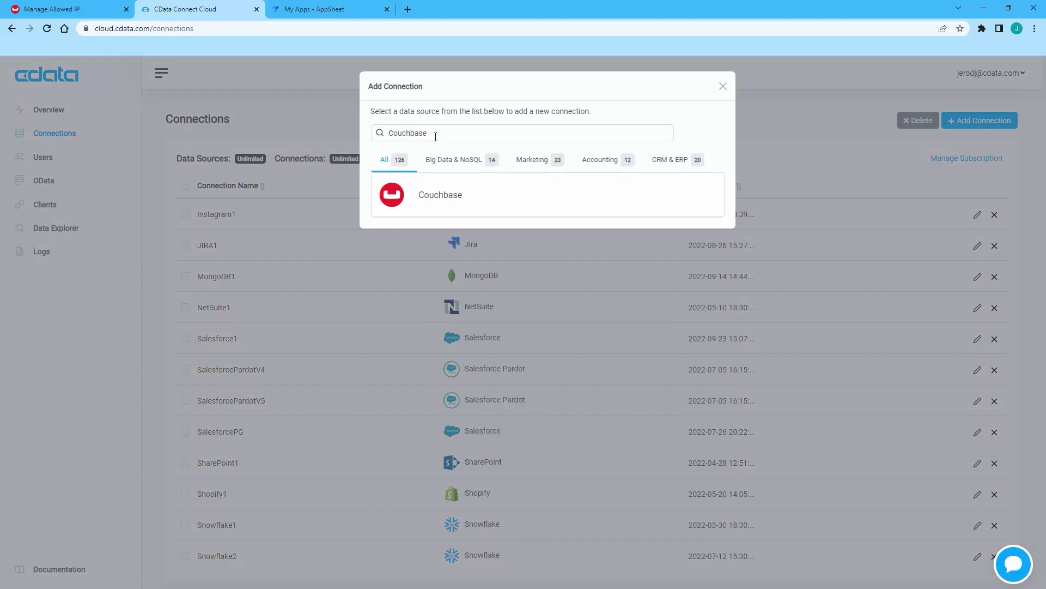
left_click(438, 203)
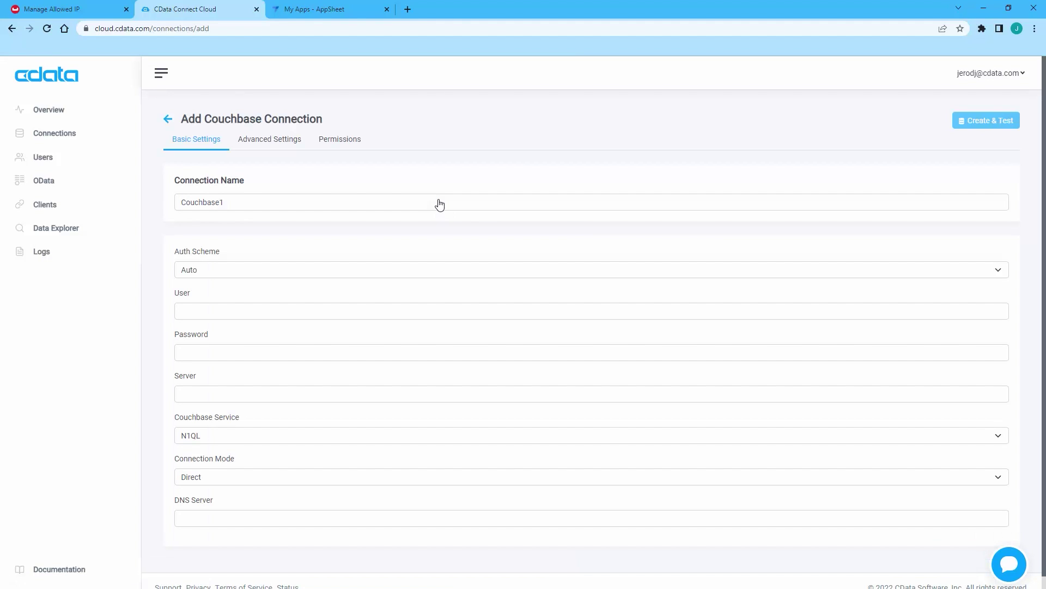
left_click(299, 270)
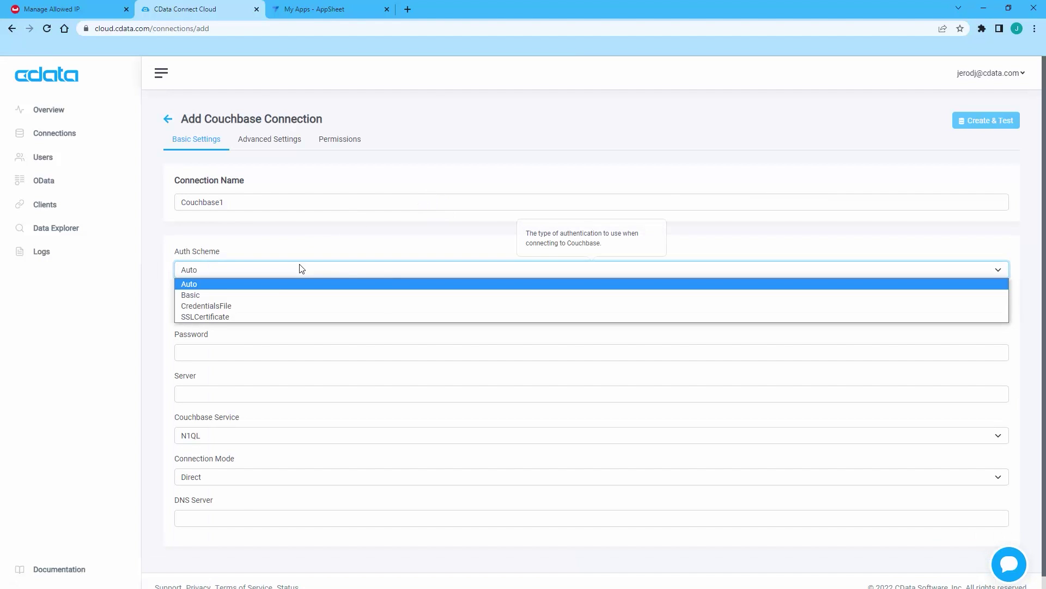
left_click(273, 295)
Step: Enter the cluster server, AppSheet user and password, Cloud connection mode, and DNS server 1.1.1.1
left_click(226, 394)
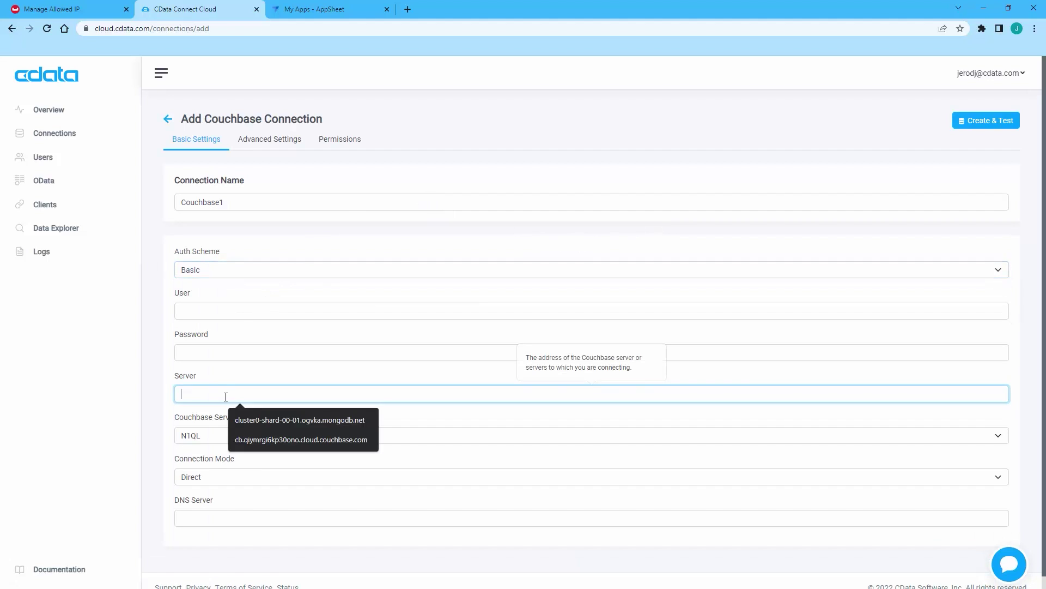
left_click(240, 440)
left_click(207, 310)
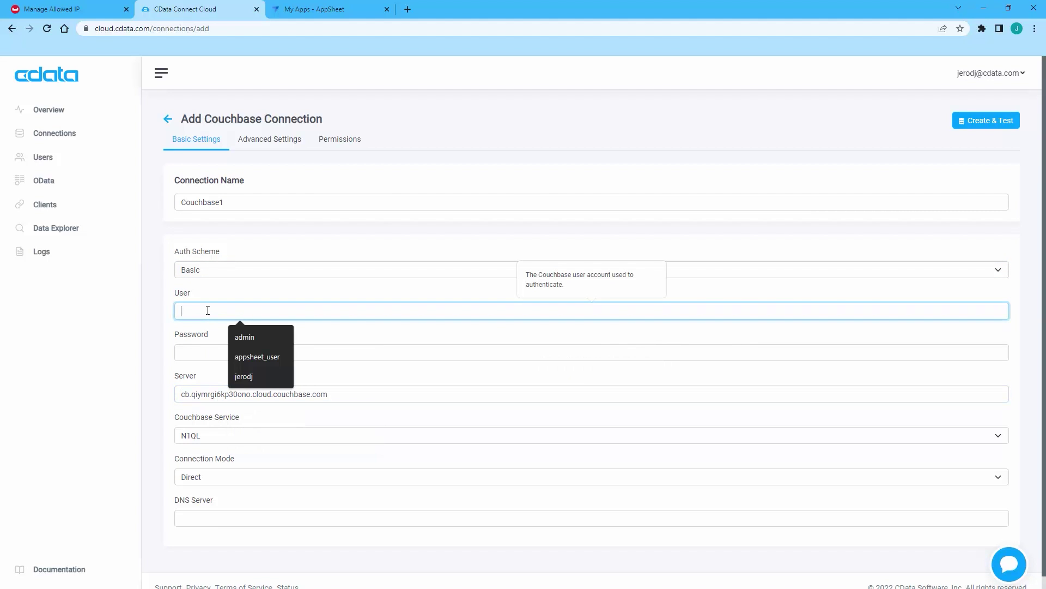
left_click(254, 351)
left_click(243, 350)
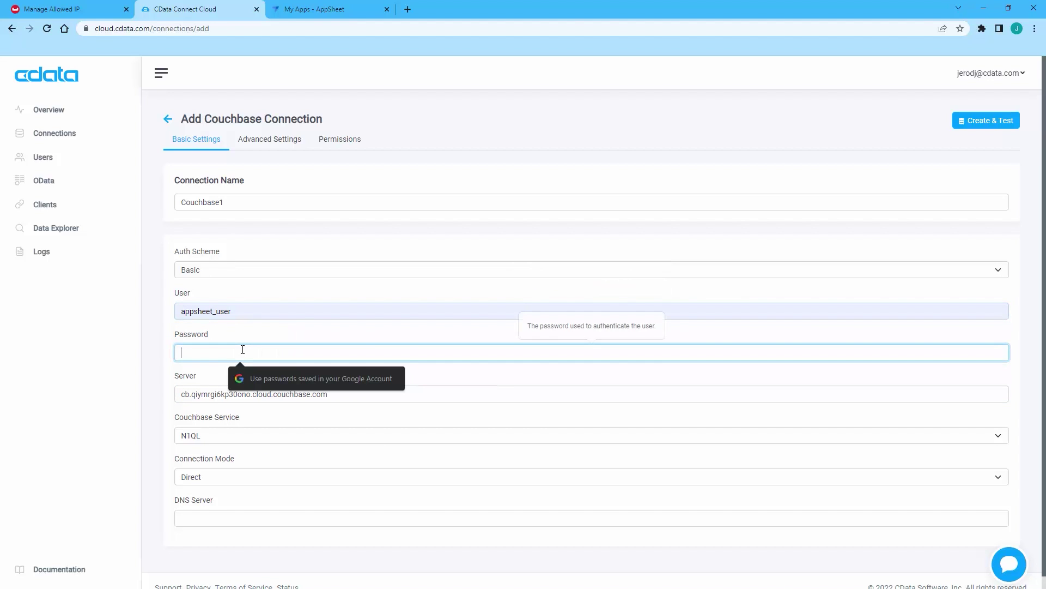
type("••")
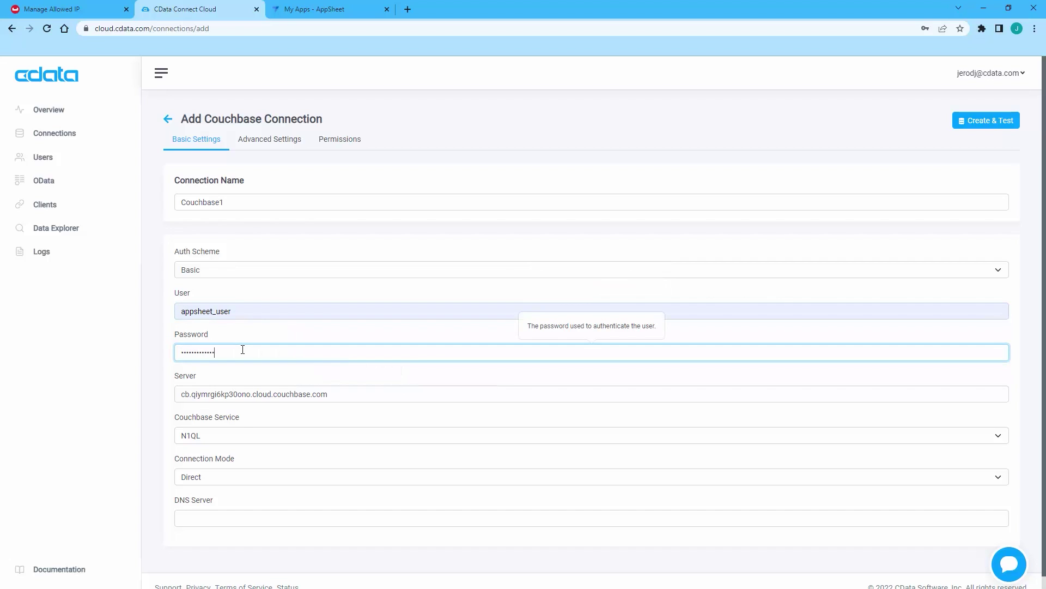
left_click(246, 478)
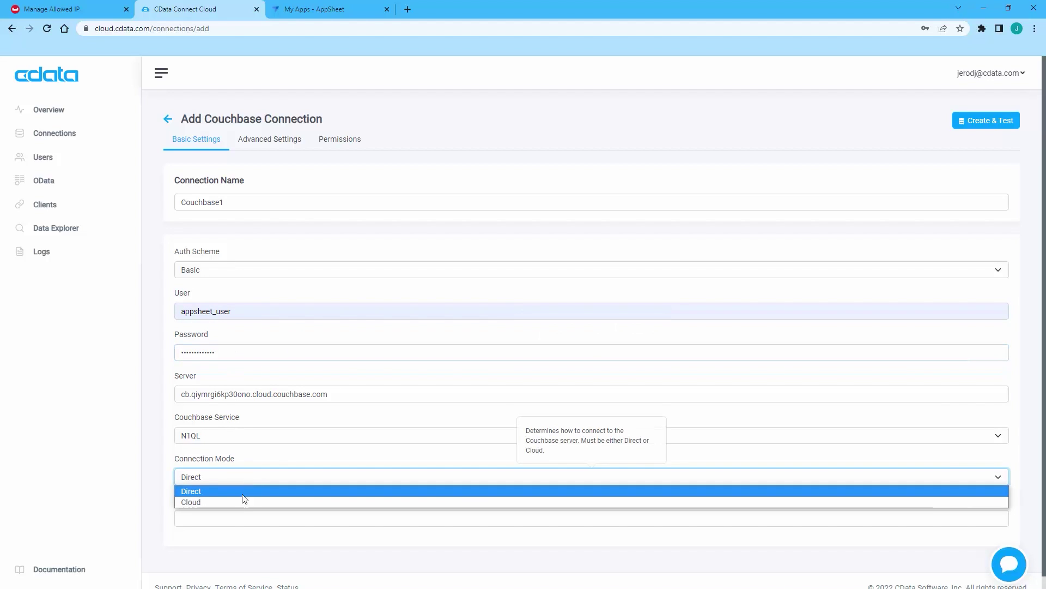
left_click(243, 498)
left_click(239, 515)
type("1")
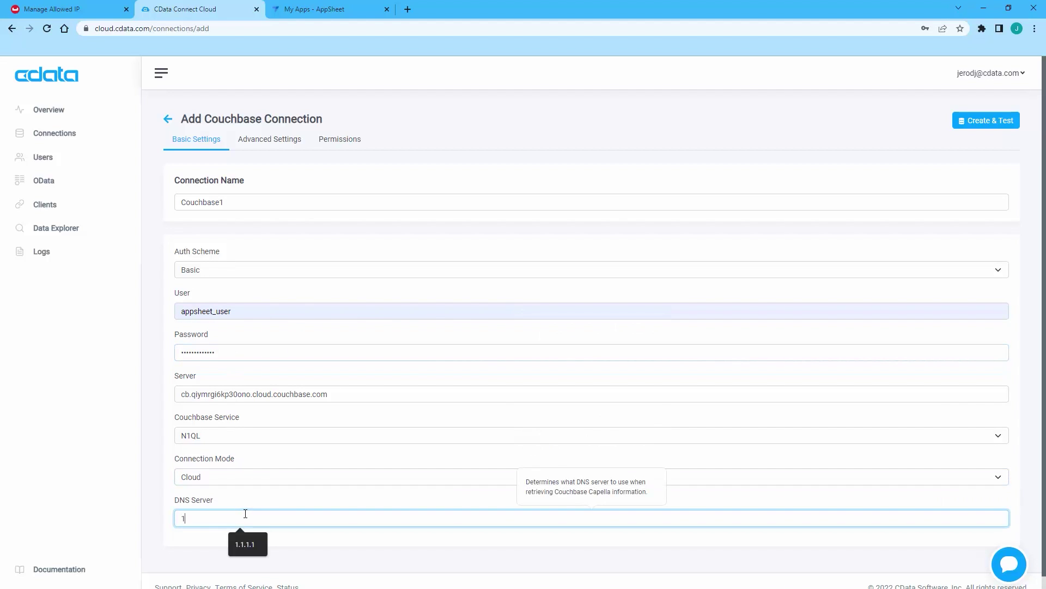
type(".1.1.1")
Step: In Advanced Settings, set Use SSL to True and SSL Server Cert to *
left_click(275, 143)
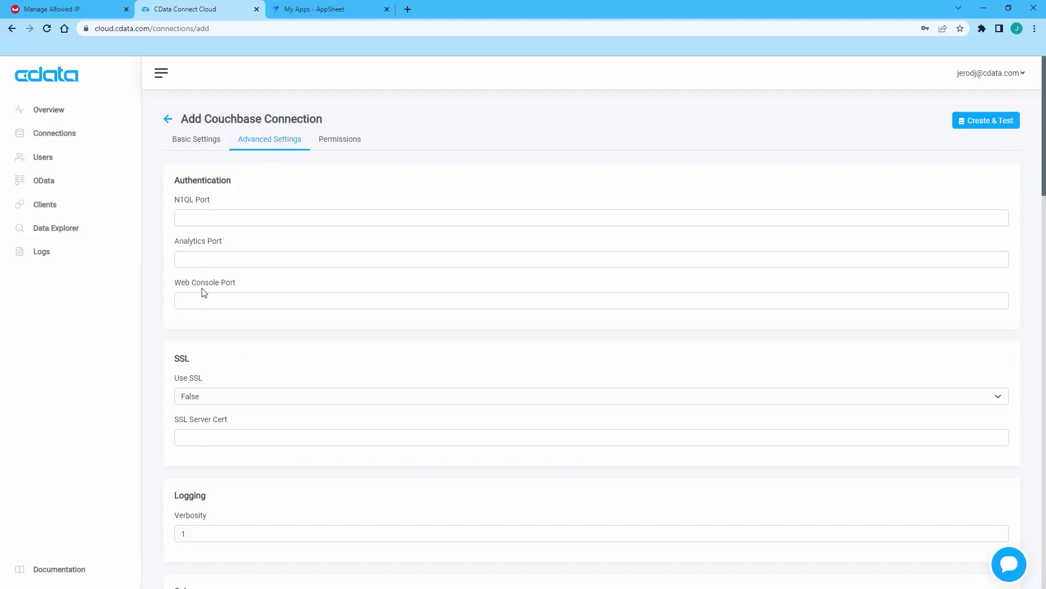
left_click(209, 399)
left_click(202, 411)
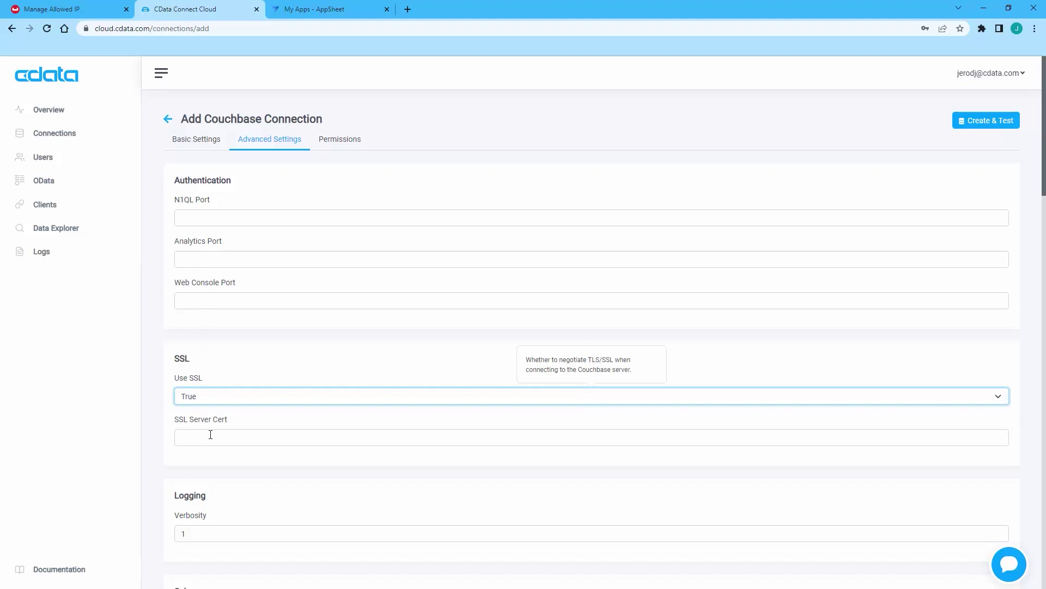
left_click(211, 433)
type("*")
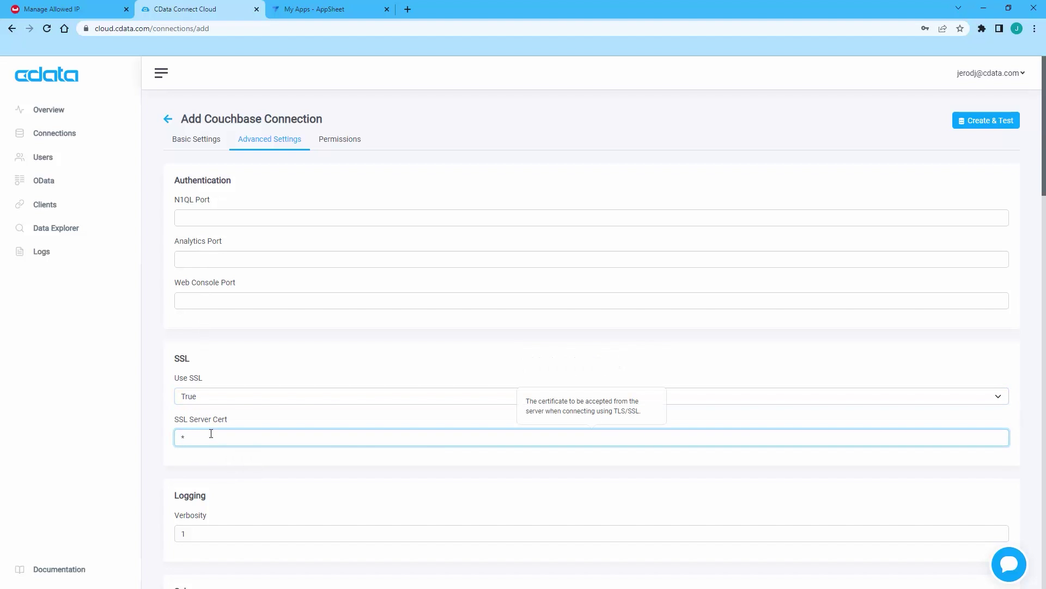
left_click(166, 406)
Step: Set Type Detection Scheme to Infer, then create and test the Couchbase1 connection
scroll(165, 406, "down", 5)
scroll(167, 406, "down", 1)
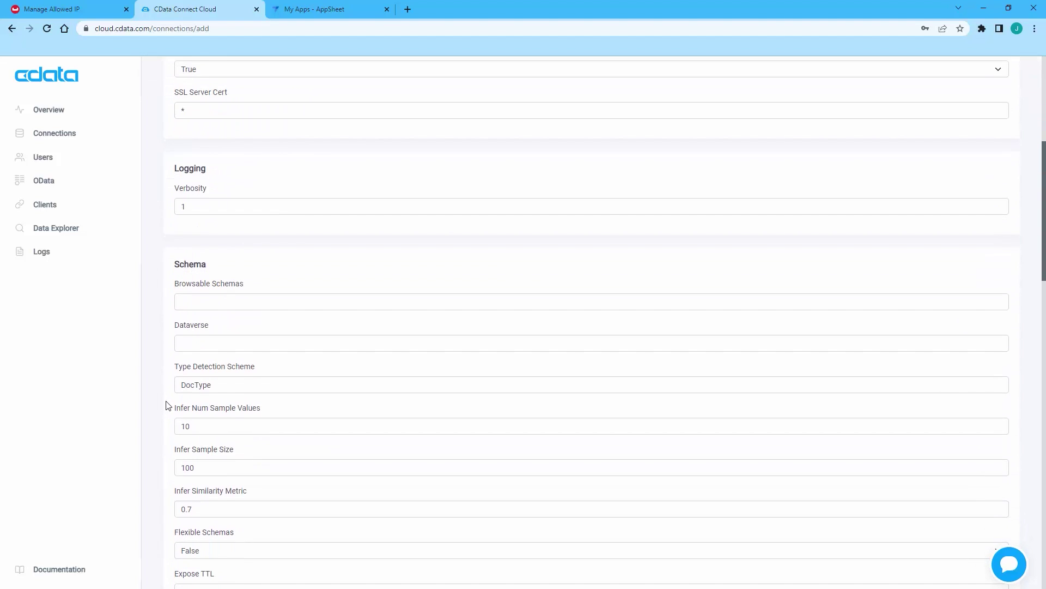
double_click(216, 390)
type("Infer")
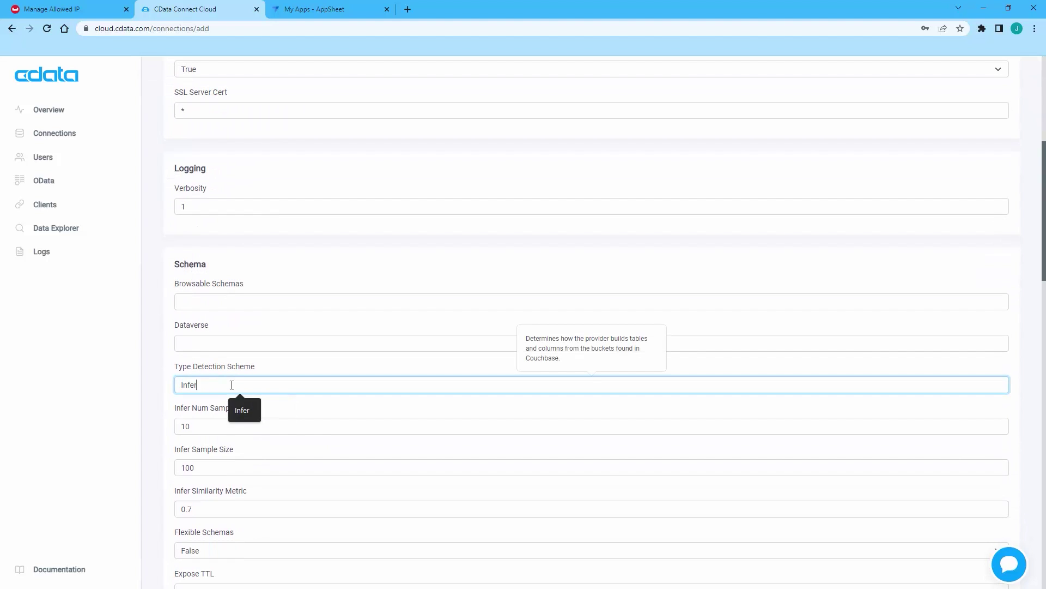
left_click(158, 380)
scroll(164, 381, "down", 3)
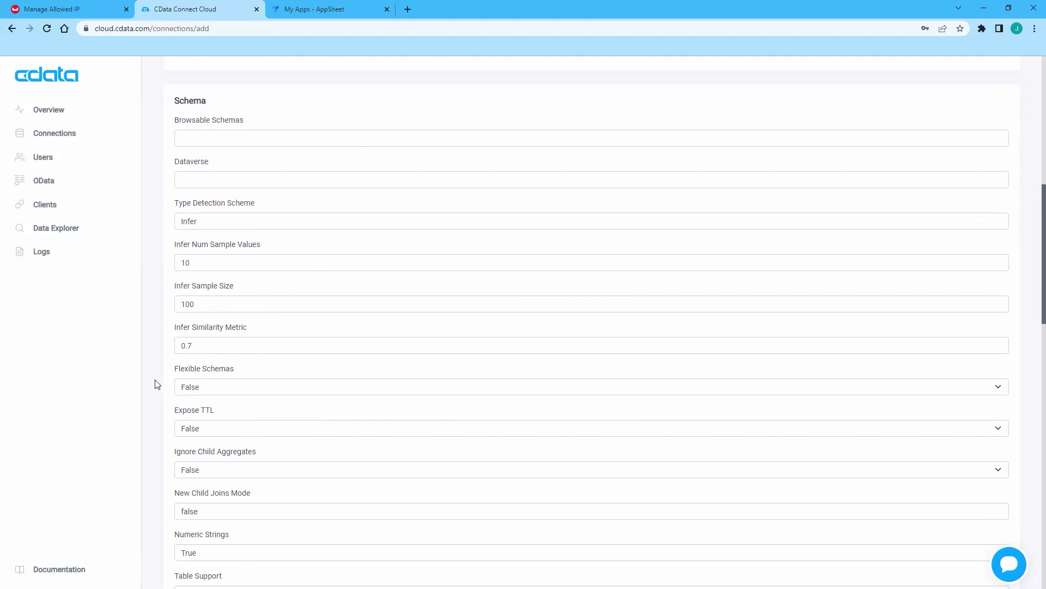
scroll(158, 382, "down", 1)
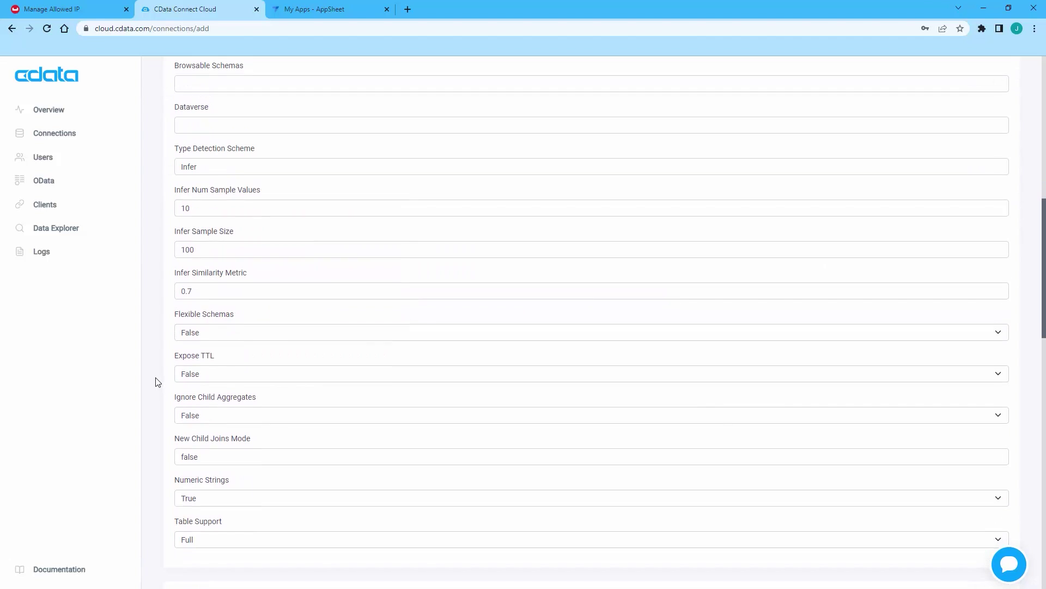
scroll(158, 381, "down", 6)
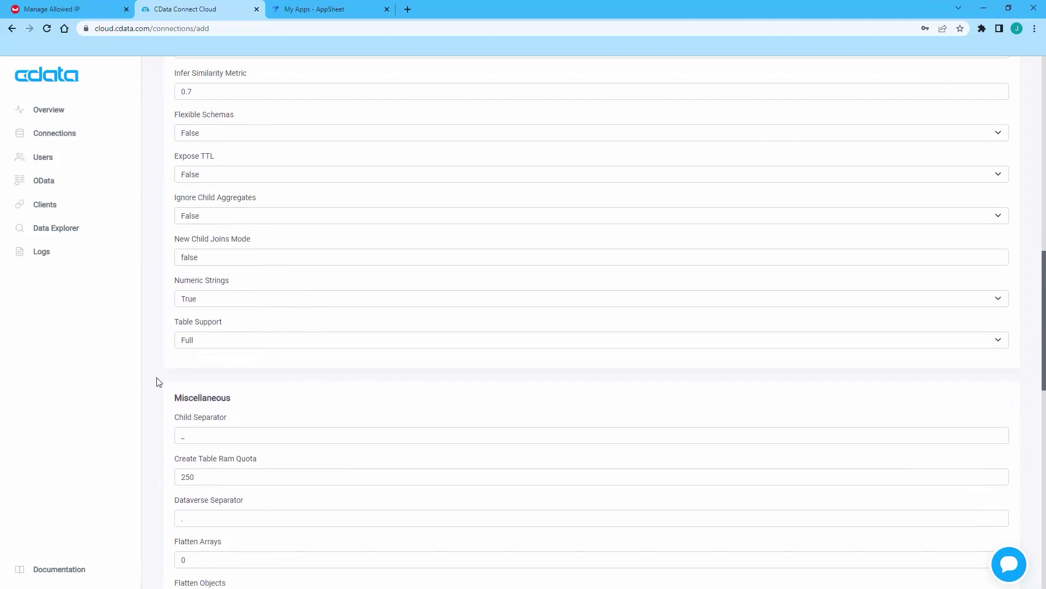
scroll(158, 382, "down", 2)
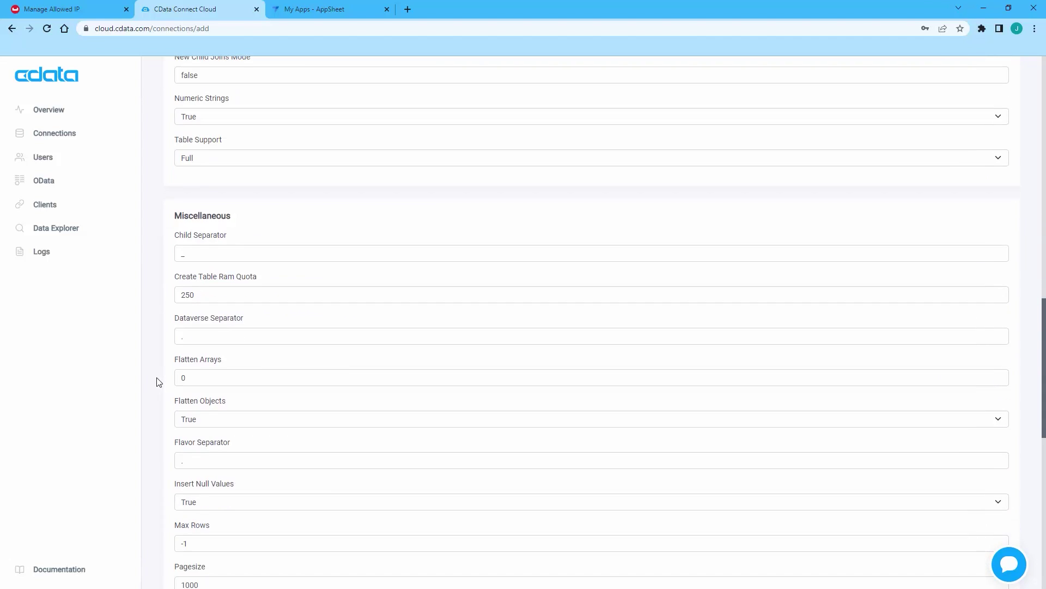
left_click(178, 405)
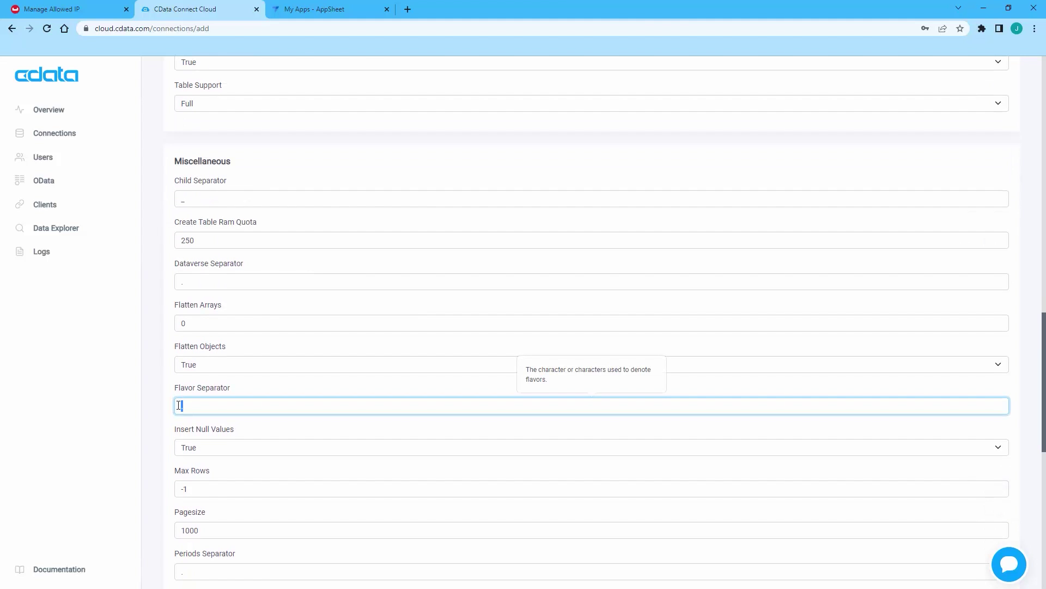
left_click(161, 397)
scroll(158, 396, "down", 3)
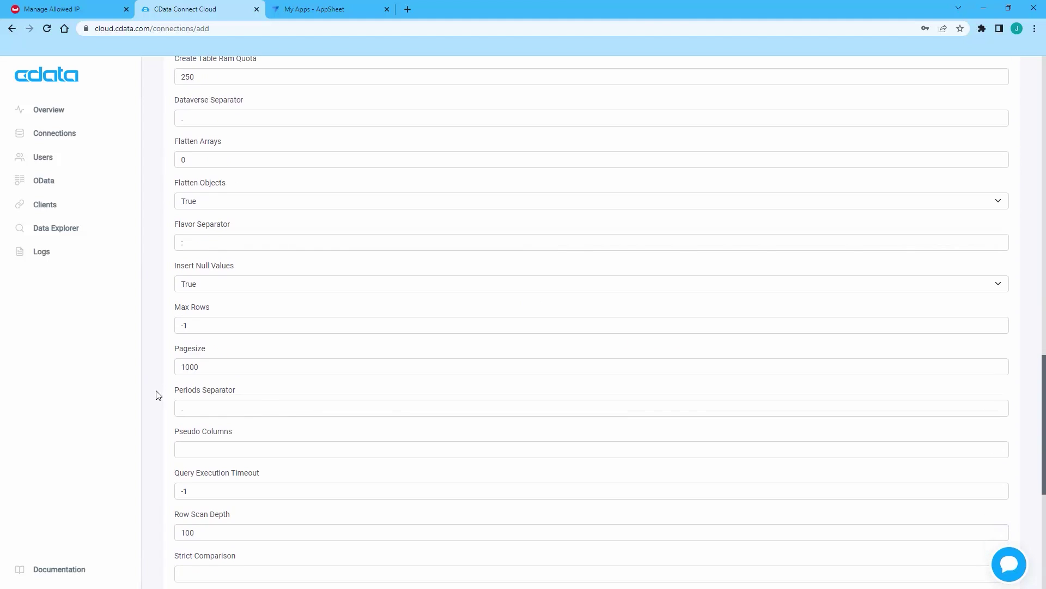
scroll(156, 395, "up", 3)
scroll(154, 395, "up", 19)
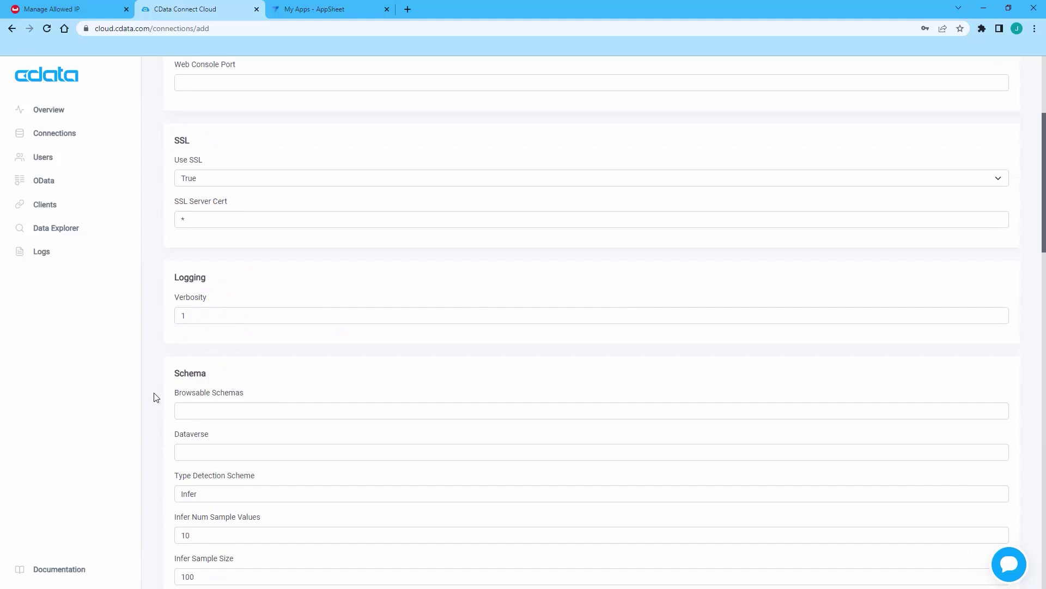
left_click(1003, 121)
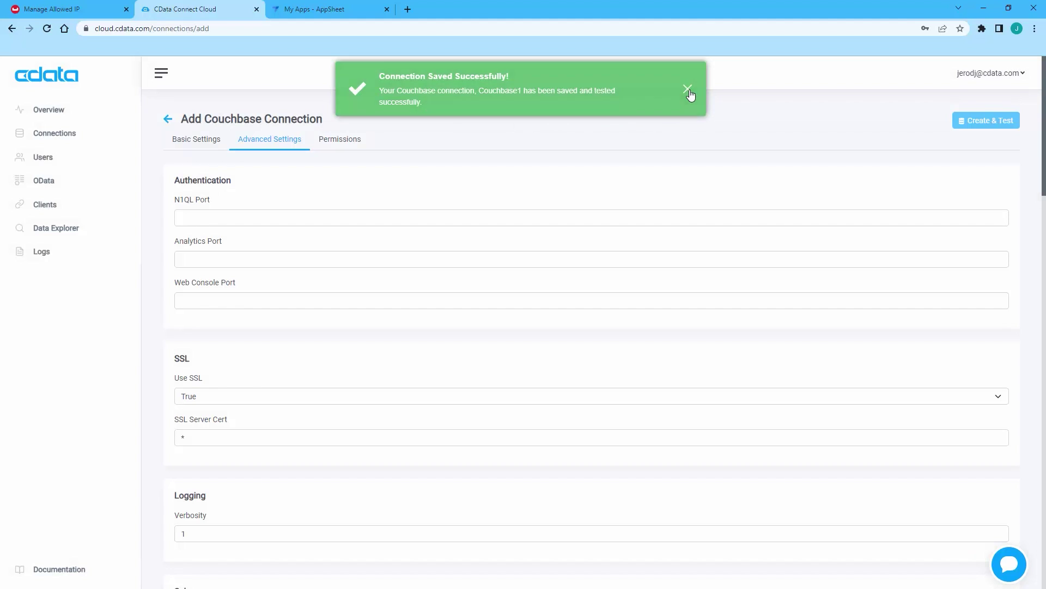
Step: Query beer-sample:beer through Couchbase1 in Data Explorer and scroll across the 100 returned rows
left_click(688, 90)
left_click(70, 232)
left_click(238, 186)
left_click(238, 207)
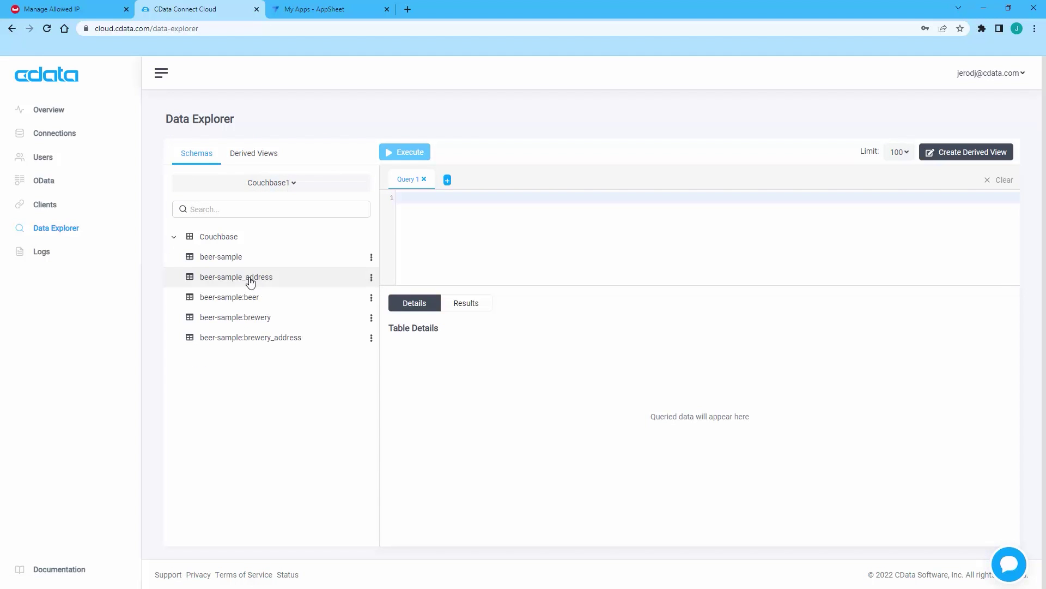
left_click(247, 298)
left_click(411, 153)
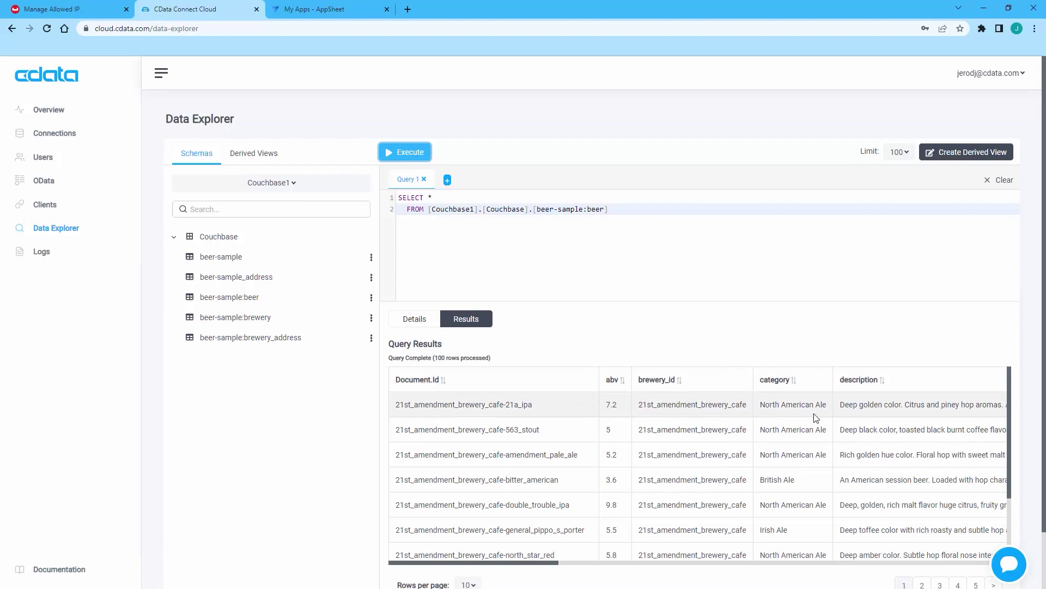
left_click_drag(539, 563, 957, 563)
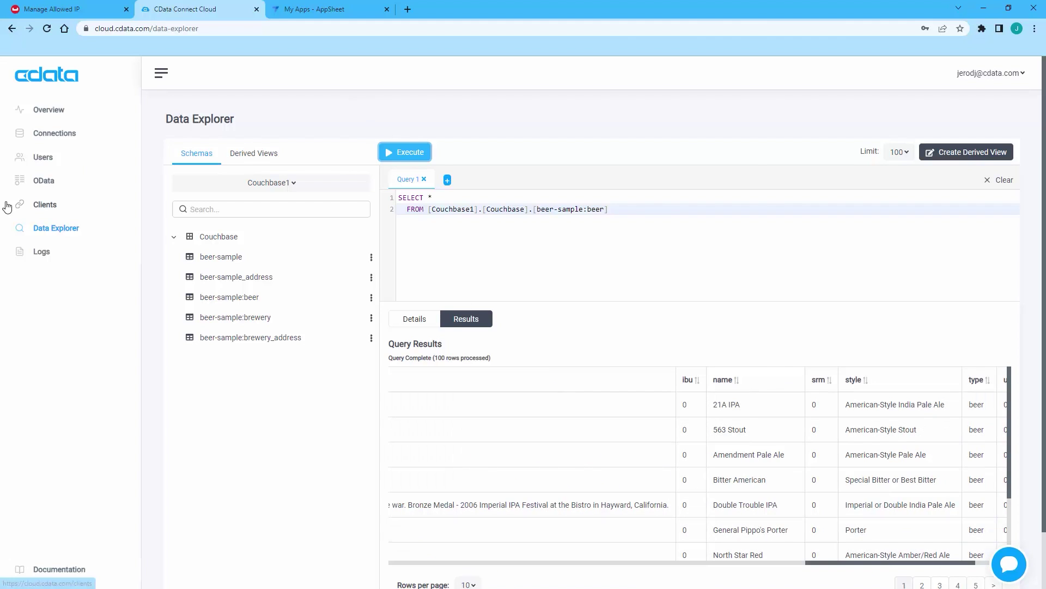
left_click(44, 206)
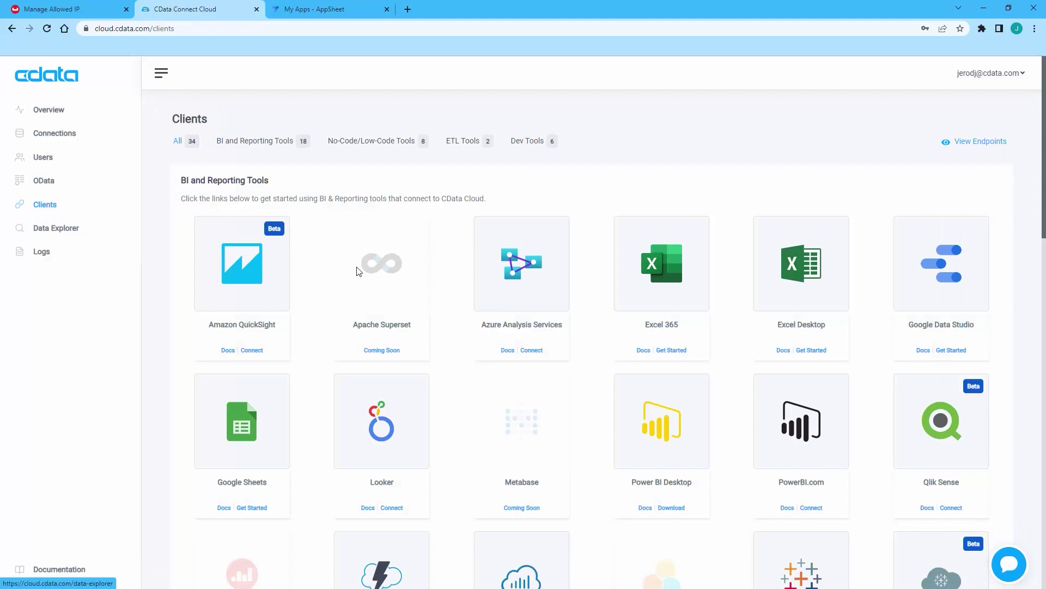
Step: Show No-Code/Low-Code tools, view the AppSheet guide, and check endpoint tds.cdata.com port 14333
left_click(396, 140)
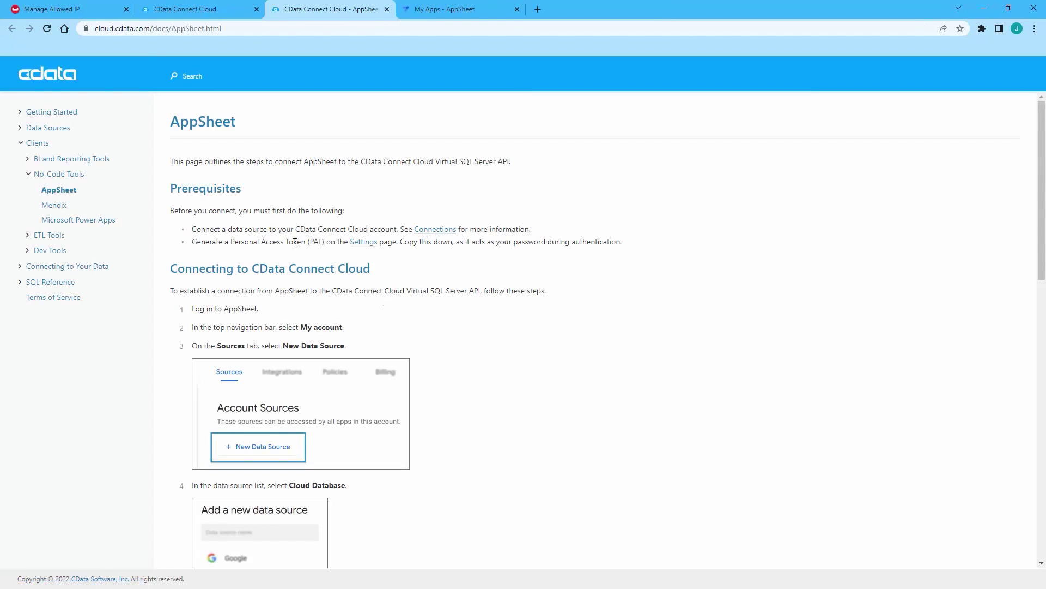
left_click(202, 10)
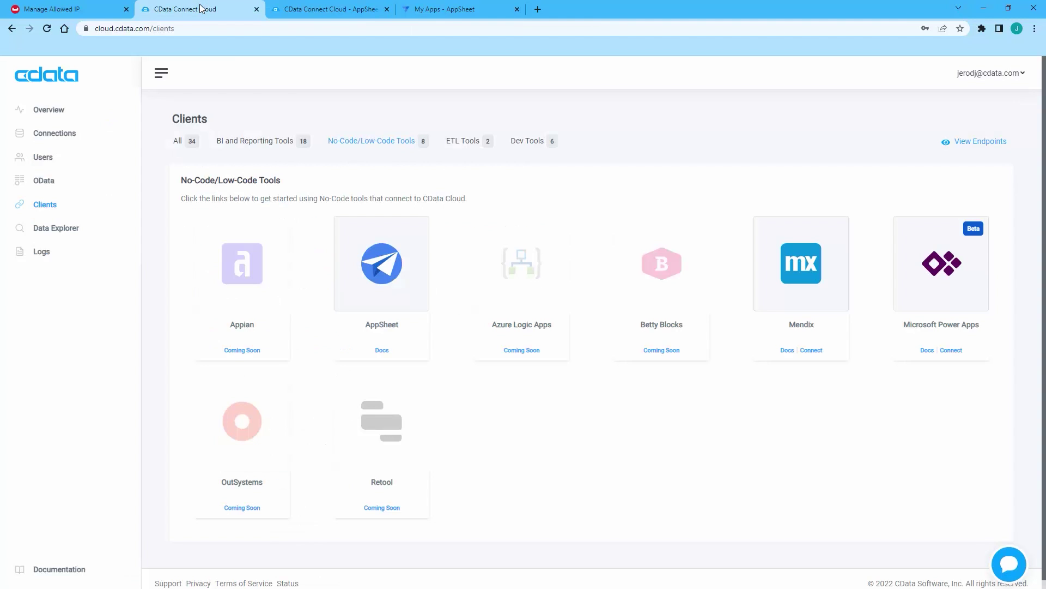
left_click(967, 143)
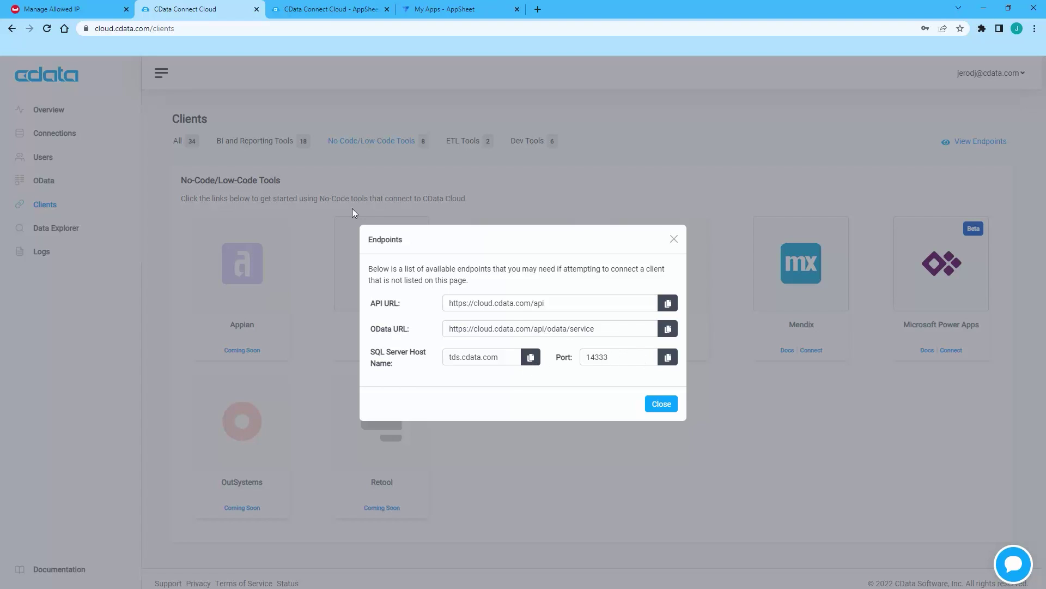
left_click(661, 404)
left_click(973, 80)
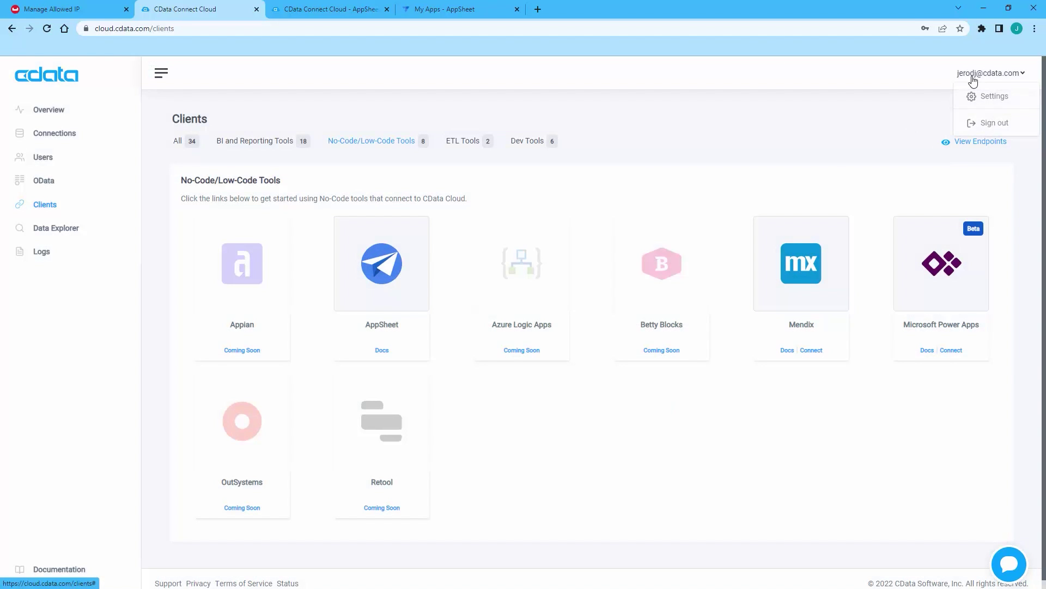
Step: Create a personal access token named AppSheetToken, copy its value, and go to AppSheet
left_click(993, 96)
left_click(303, 157)
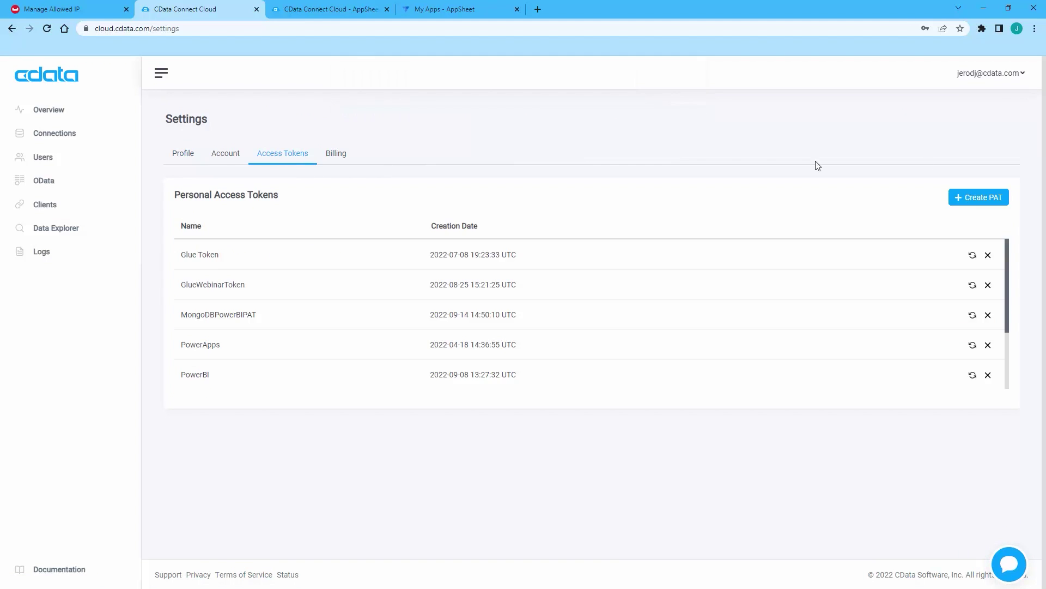
left_click(977, 198)
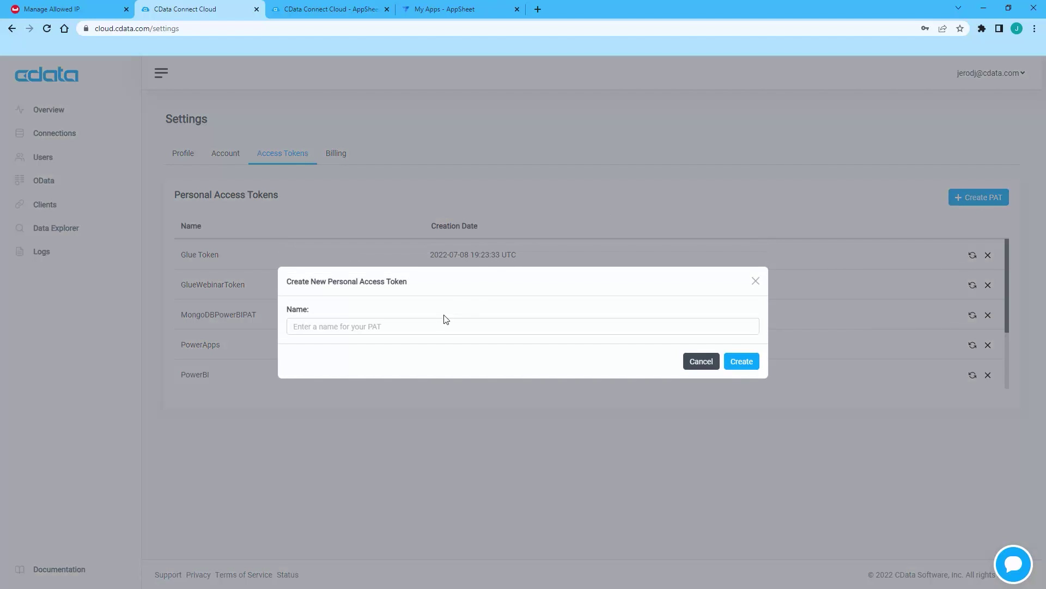
left_click(448, 325)
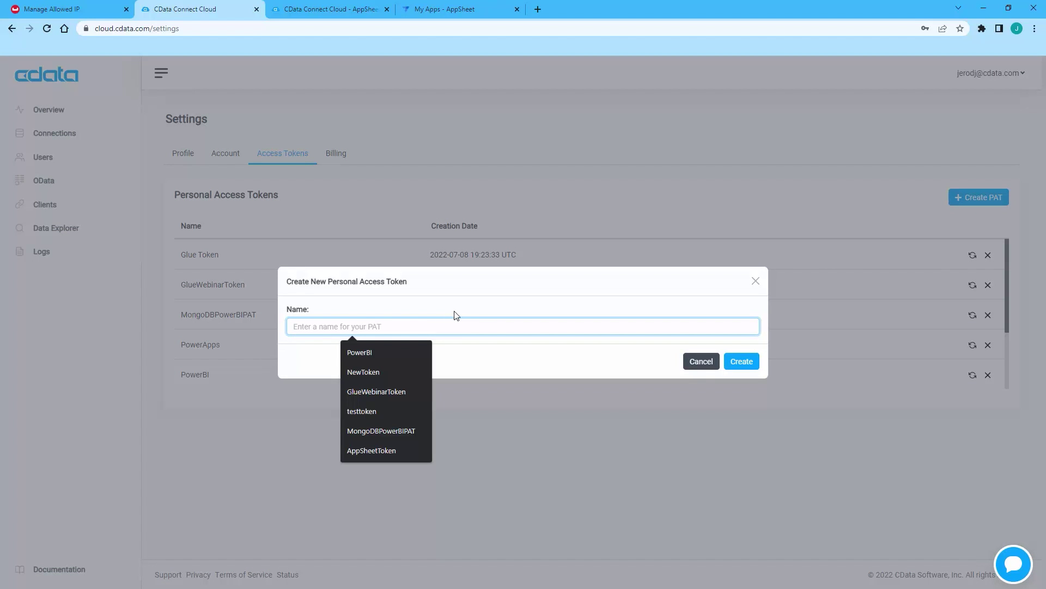
left_click(393, 450)
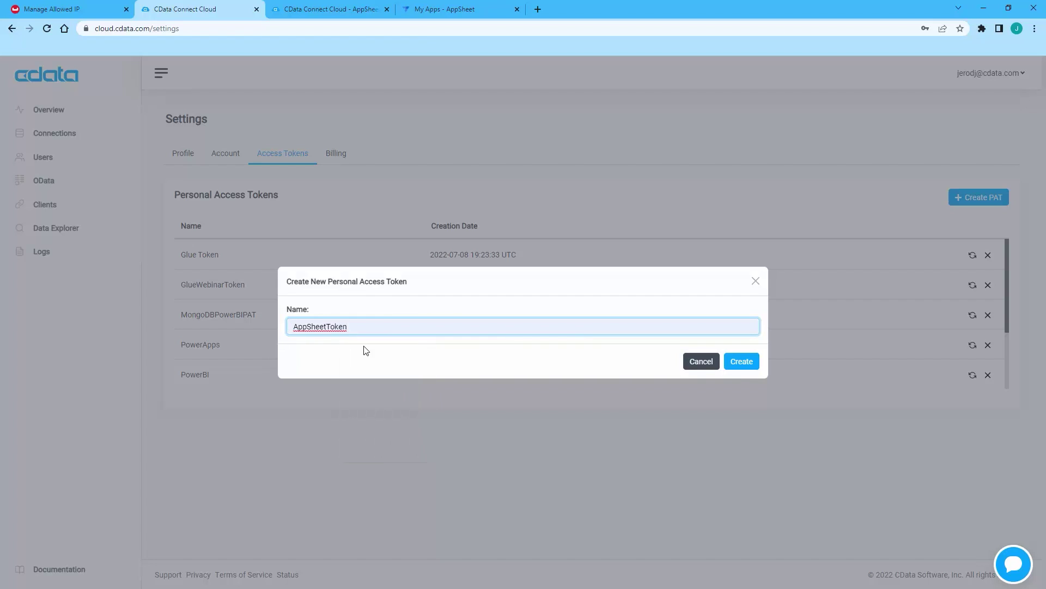
left_click(742, 362)
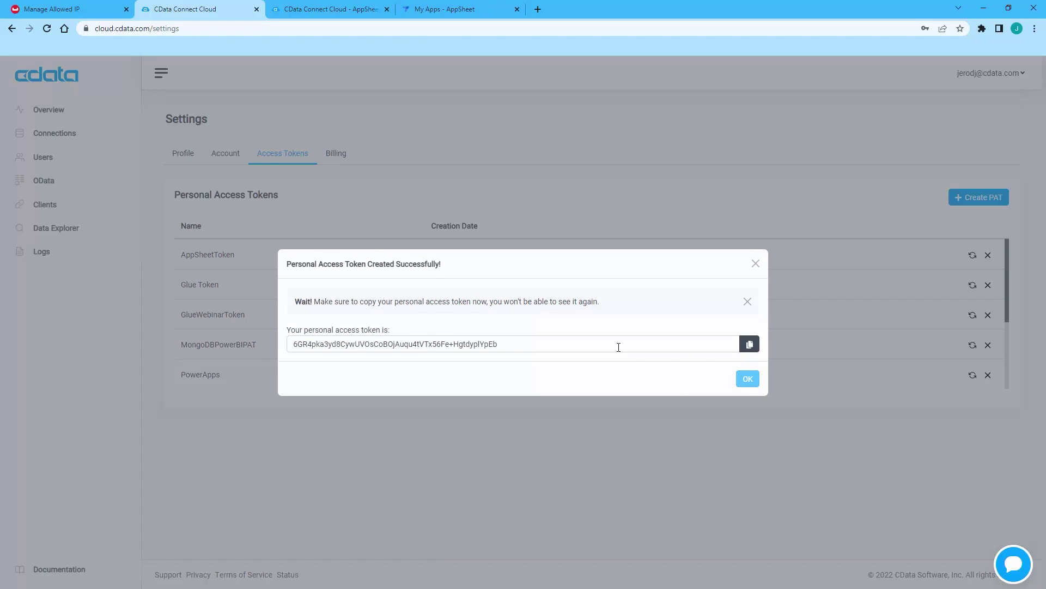
left_click(749, 343)
left_click(756, 264)
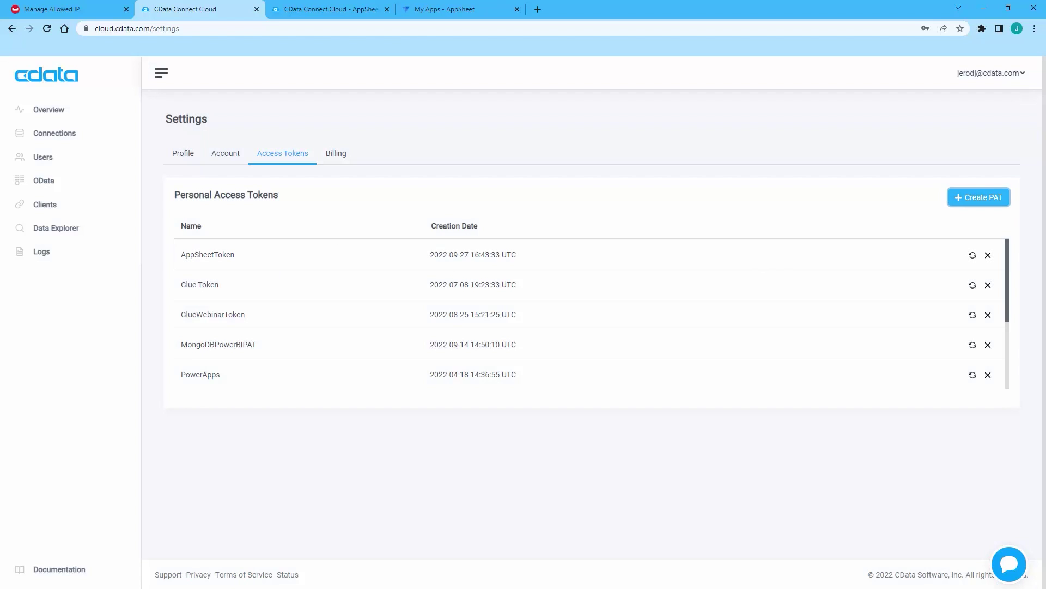
left_click(387, 10)
left_click(337, 12)
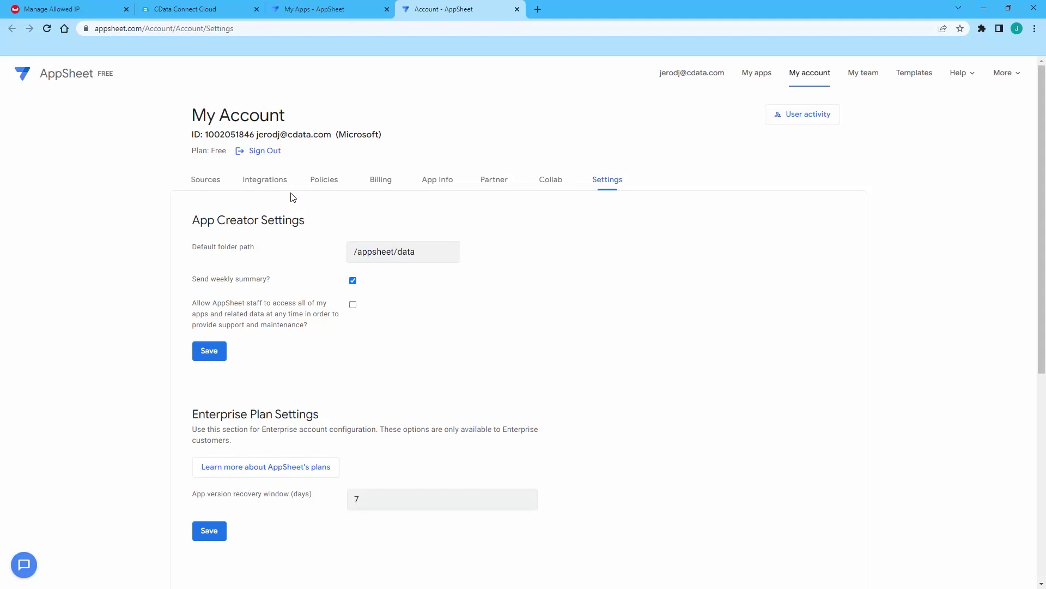
Step: Start a new Cloud Database source with server, database, username, and the pasted token as password
left_click(214, 182)
left_click(244, 268)
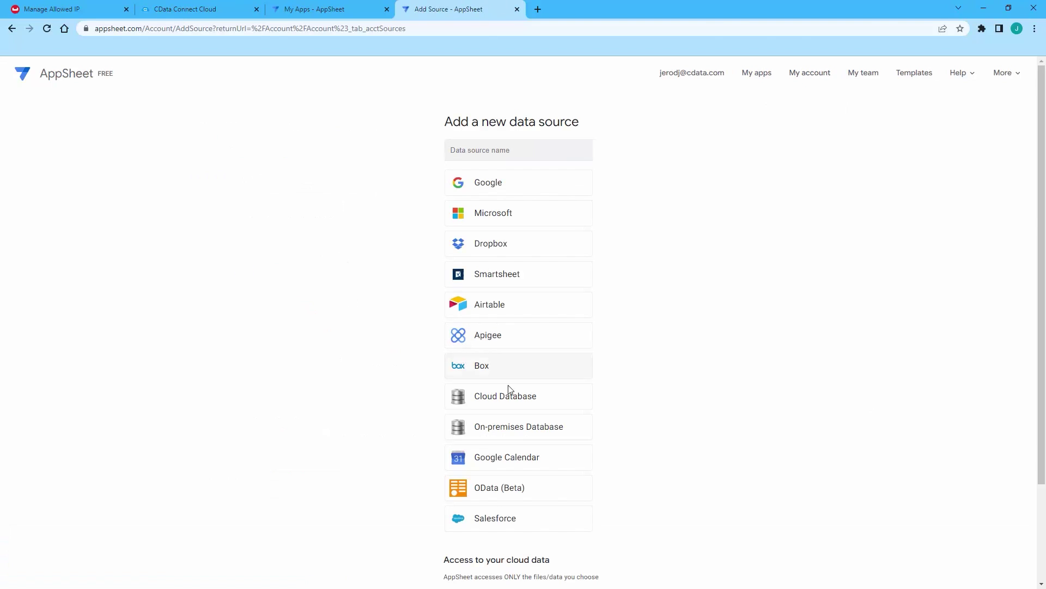
left_click(501, 218)
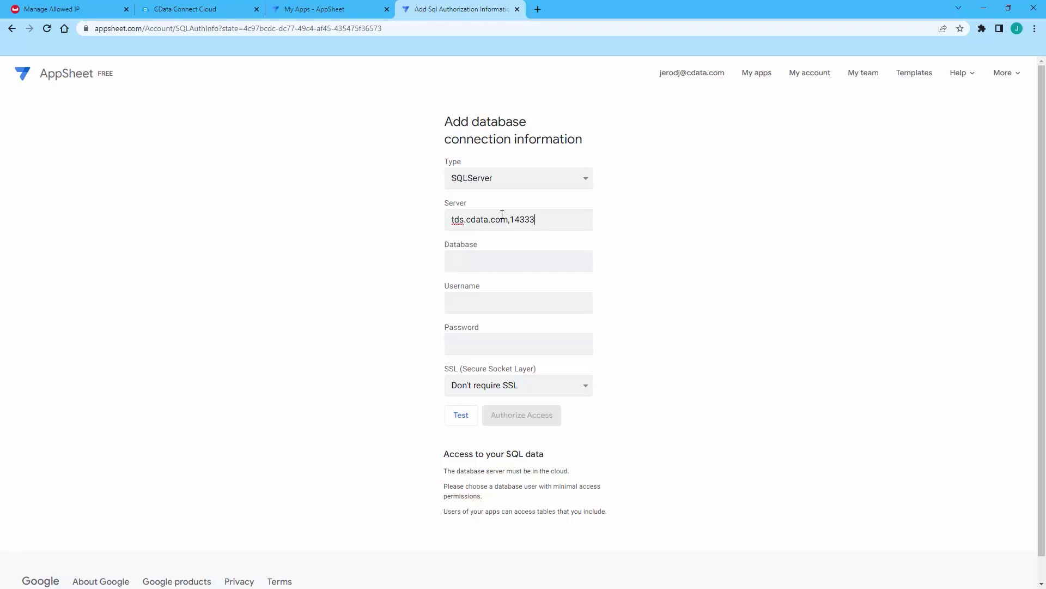
type("Couchbase")
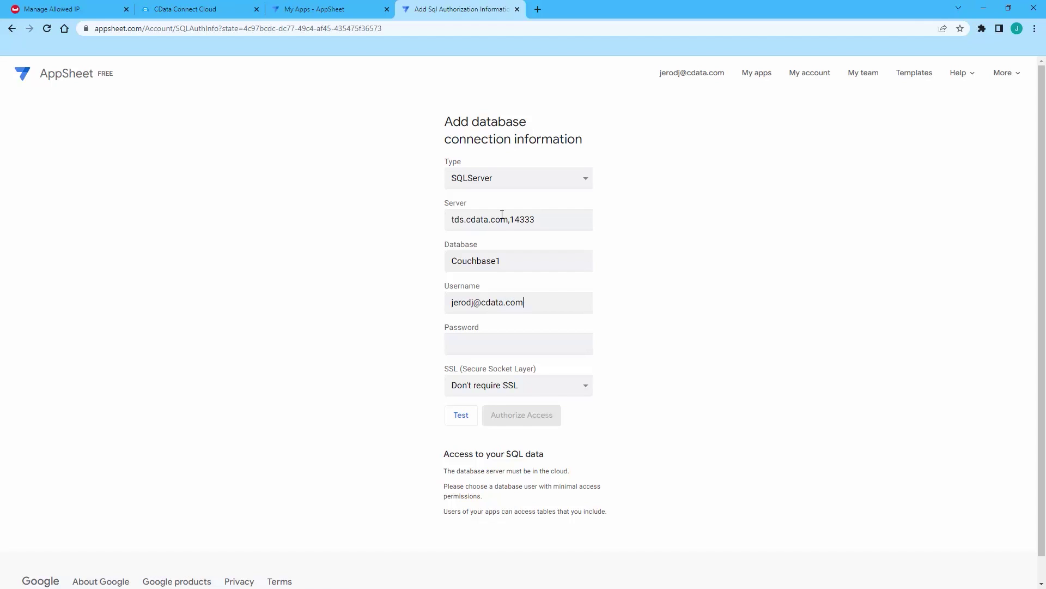
key("Tab")
key("ctrl+v")
Step: Require SSL, test the connection, and authorize access to save it as database-1
left_click(506, 385)
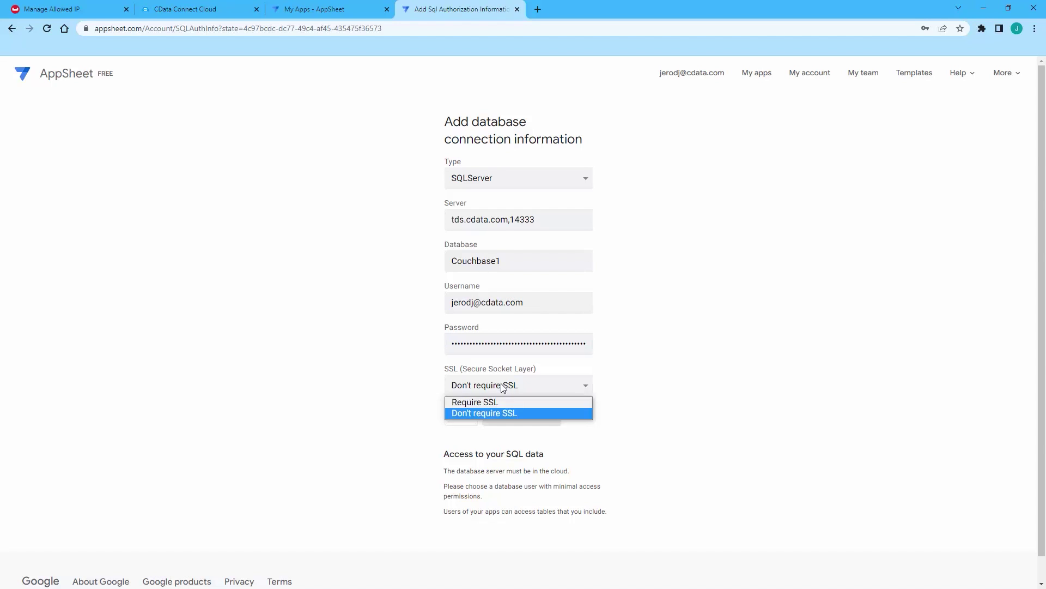
left_click(479, 400)
left_click(463, 416)
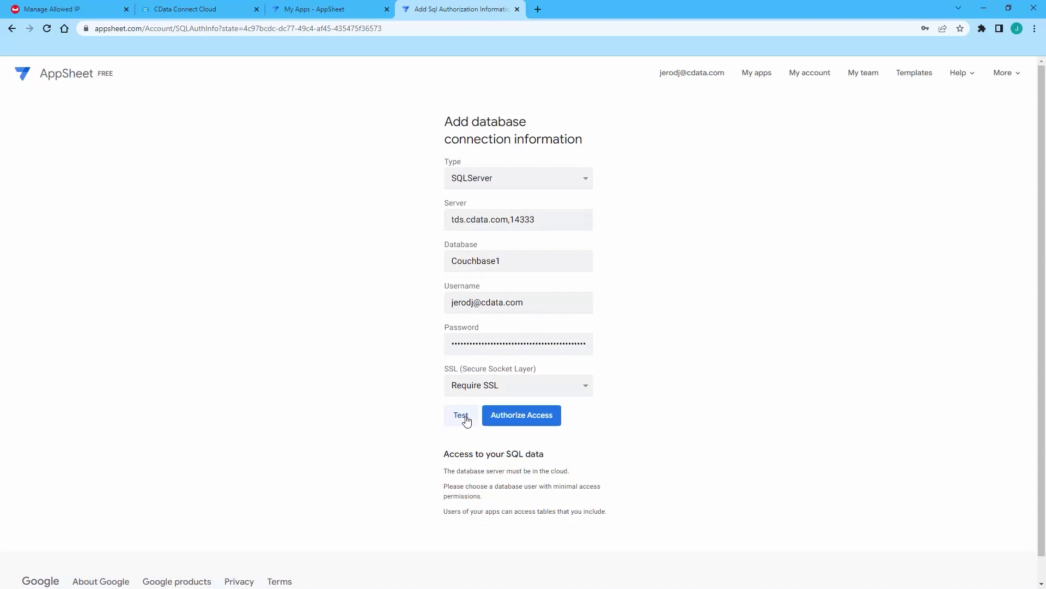
left_click(534, 419)
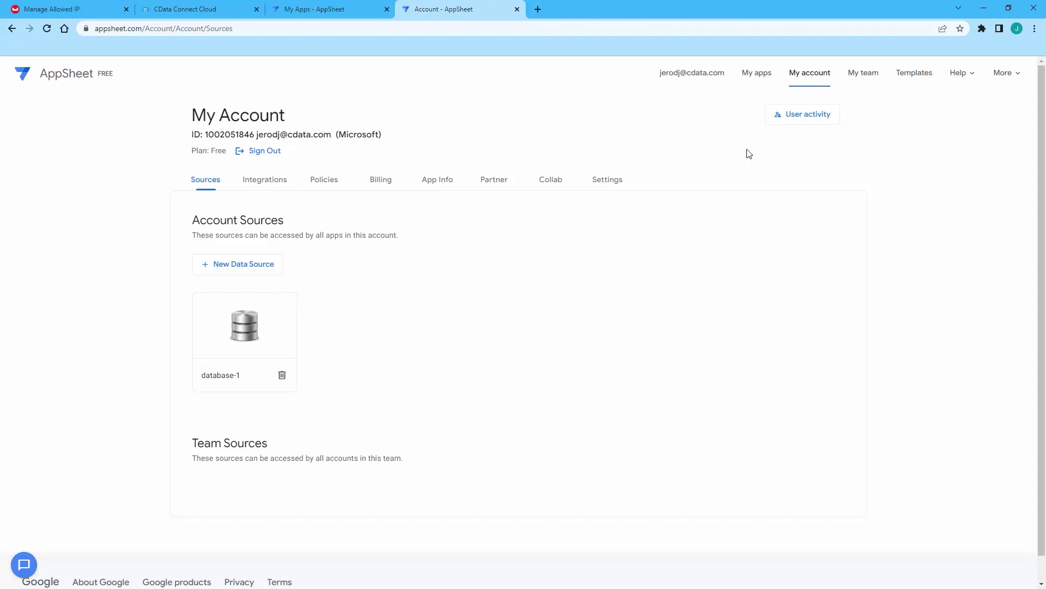
Step: Start a new app from existing data named CouchbaseBeerApp in the Sales & CRM category
left_click(517, 9)
left_click(40, 117)
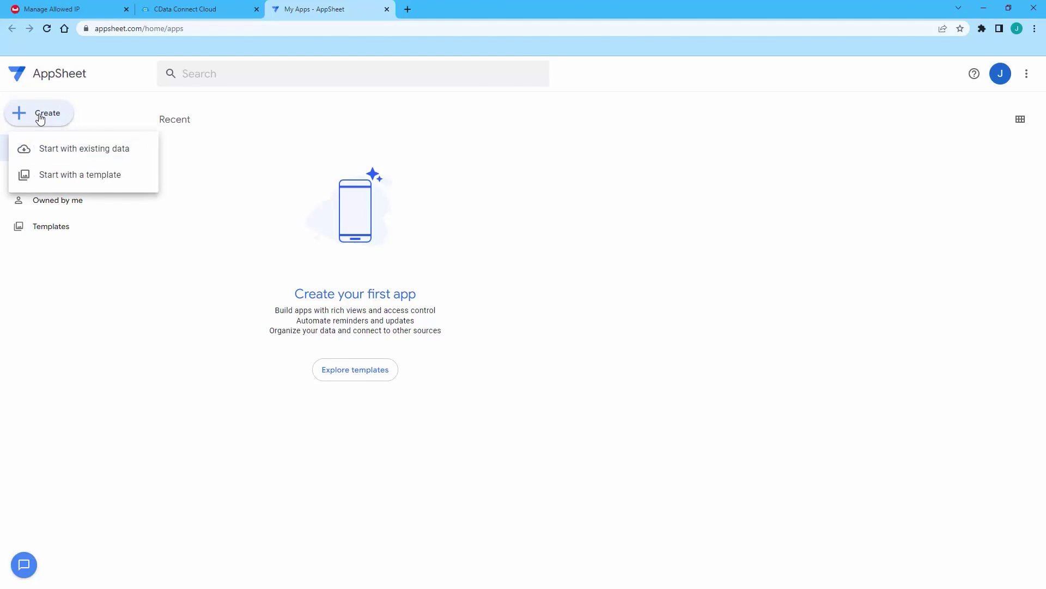
left_click(116, 158)
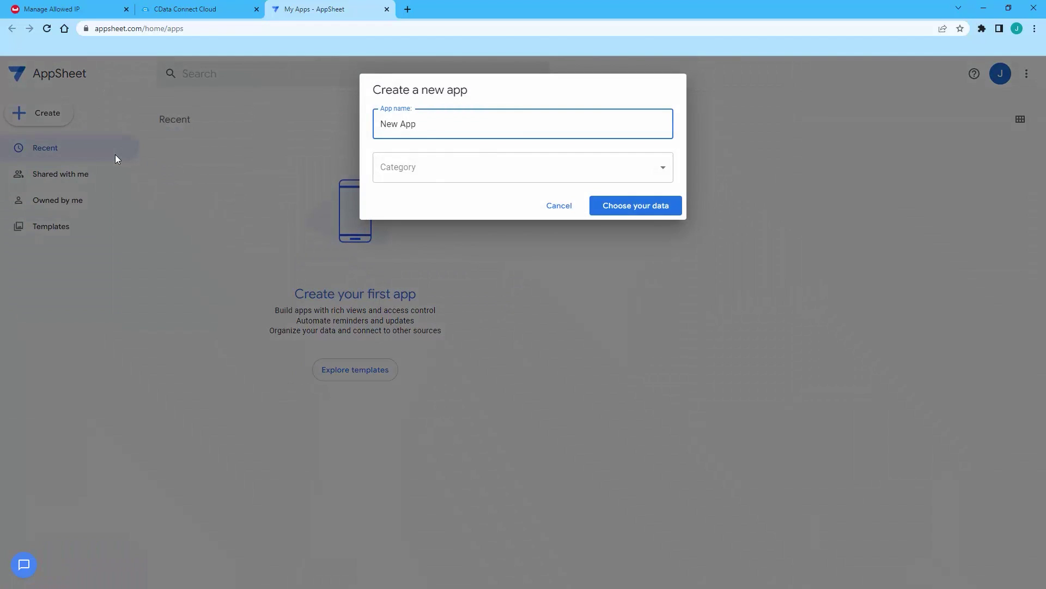
triple_click(436, 122)
type("CouchbaseBeerApp")
left_click(401, 169)
left_click(415, 247)
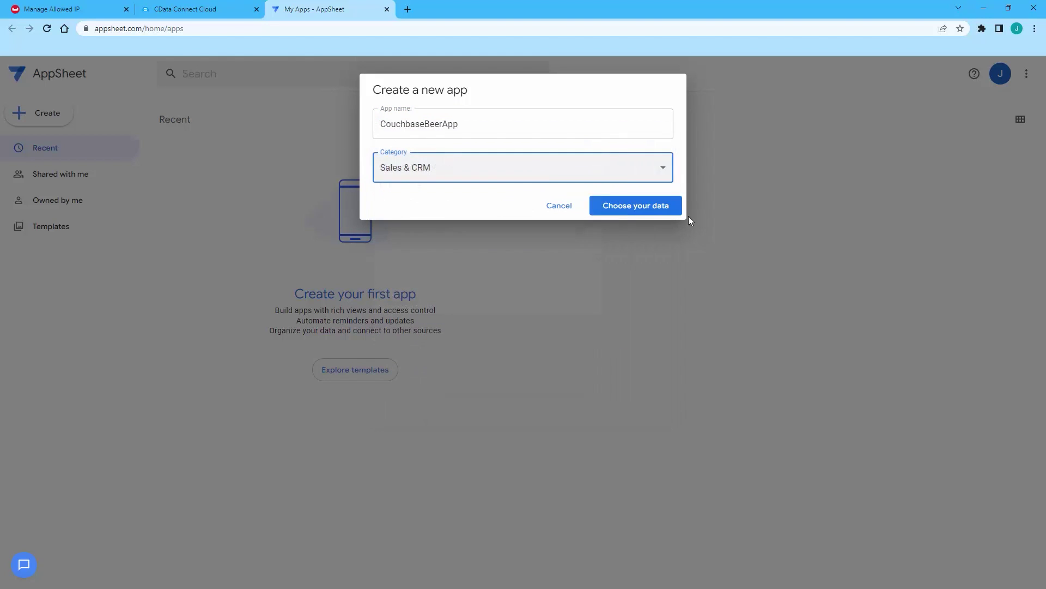
Step: Build the app from the CData database's beer-sample:beer table
left_click(669, 212)
left_click(473, 137)
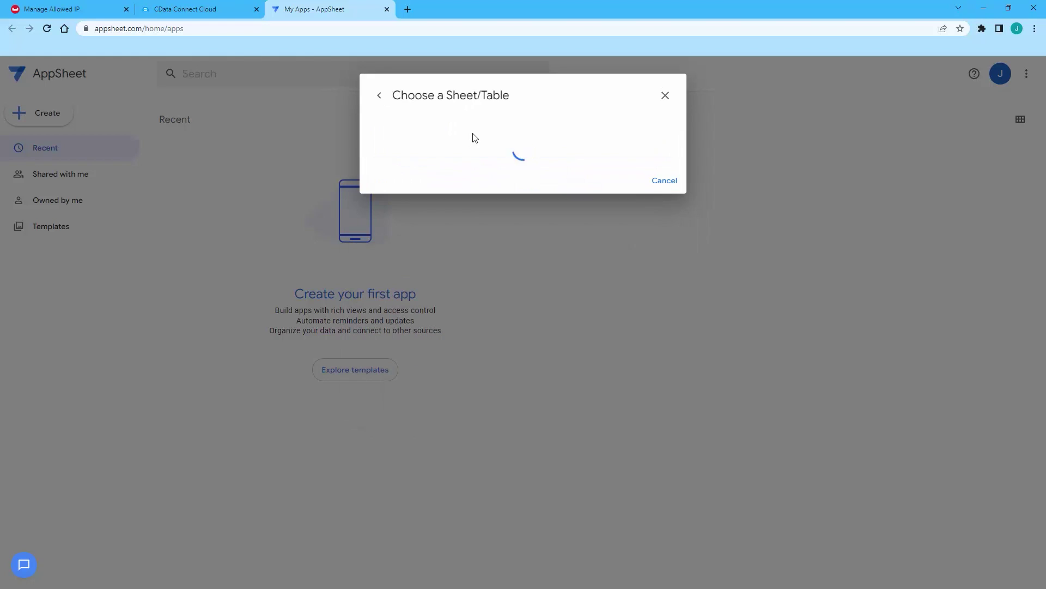
left_click(378, 130)
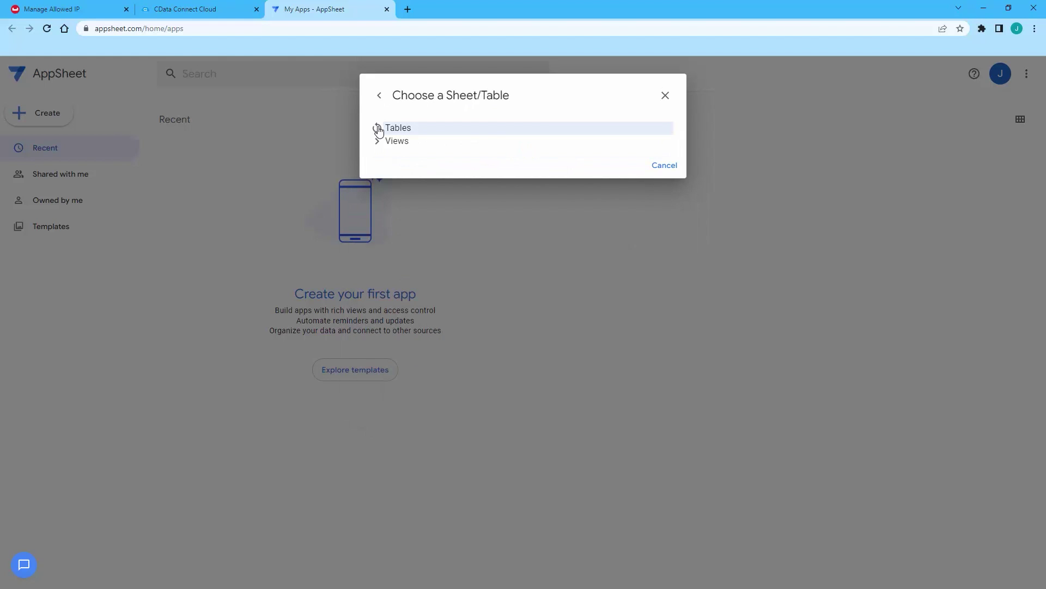
left_click(438, 154)
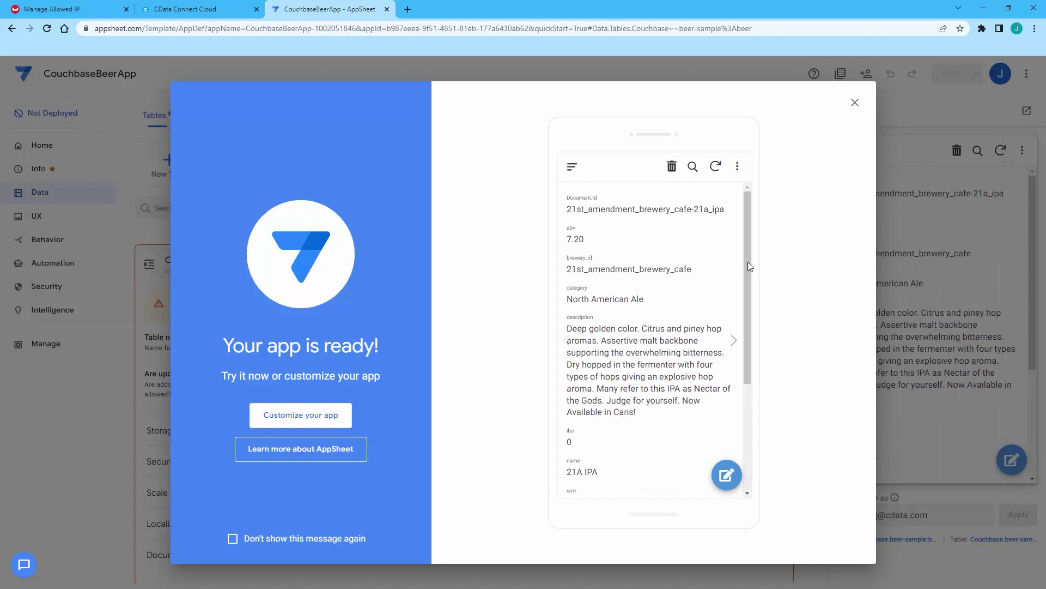
Step: Scroll the 21A IPA record in the preview and advance to the 563 Stout record
left_click_drag(747, 246, 748, 377)
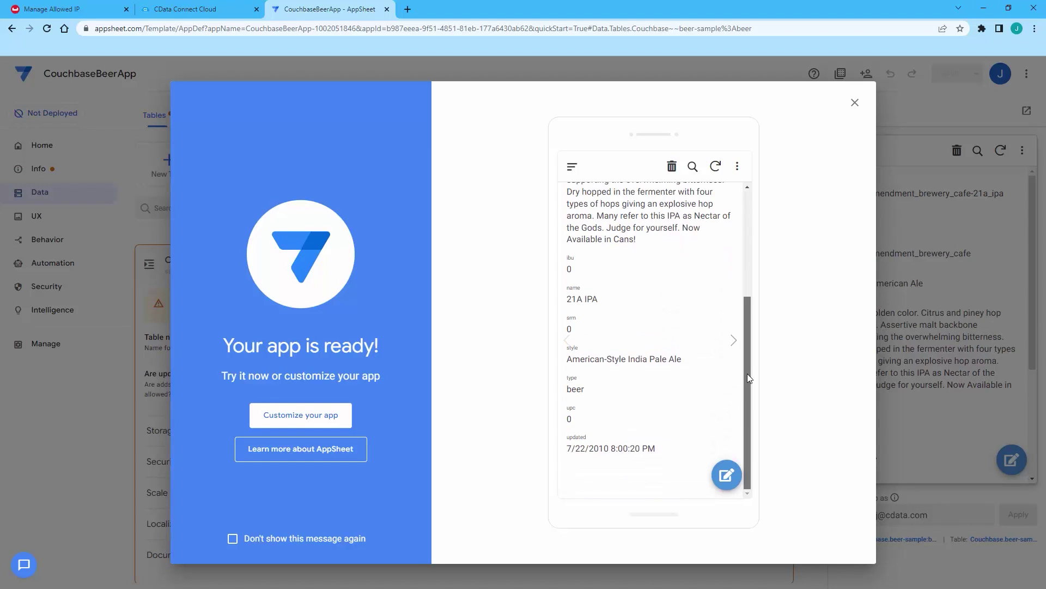
left_click(734, 341)
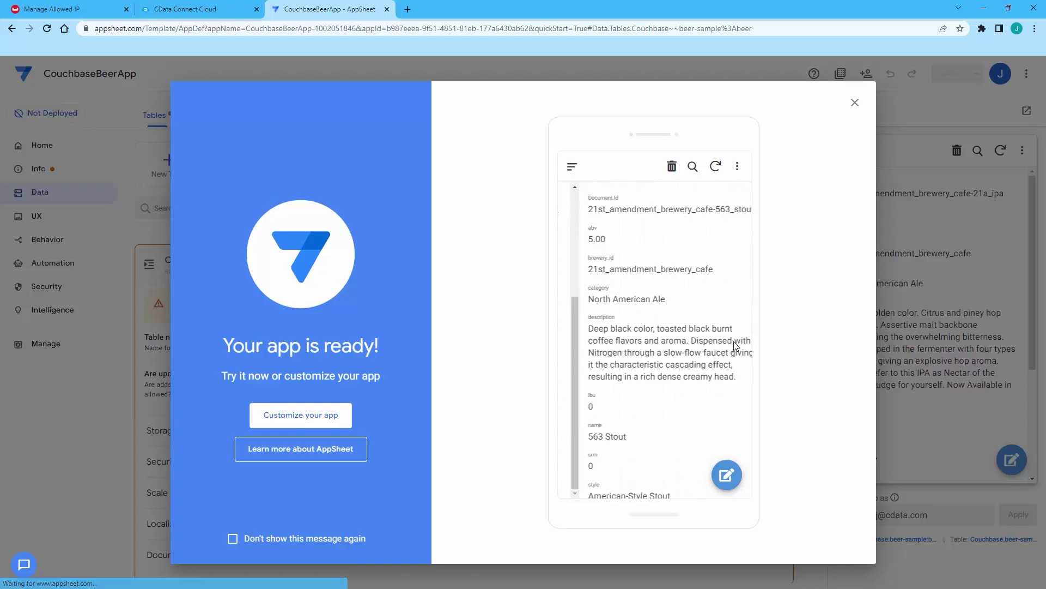